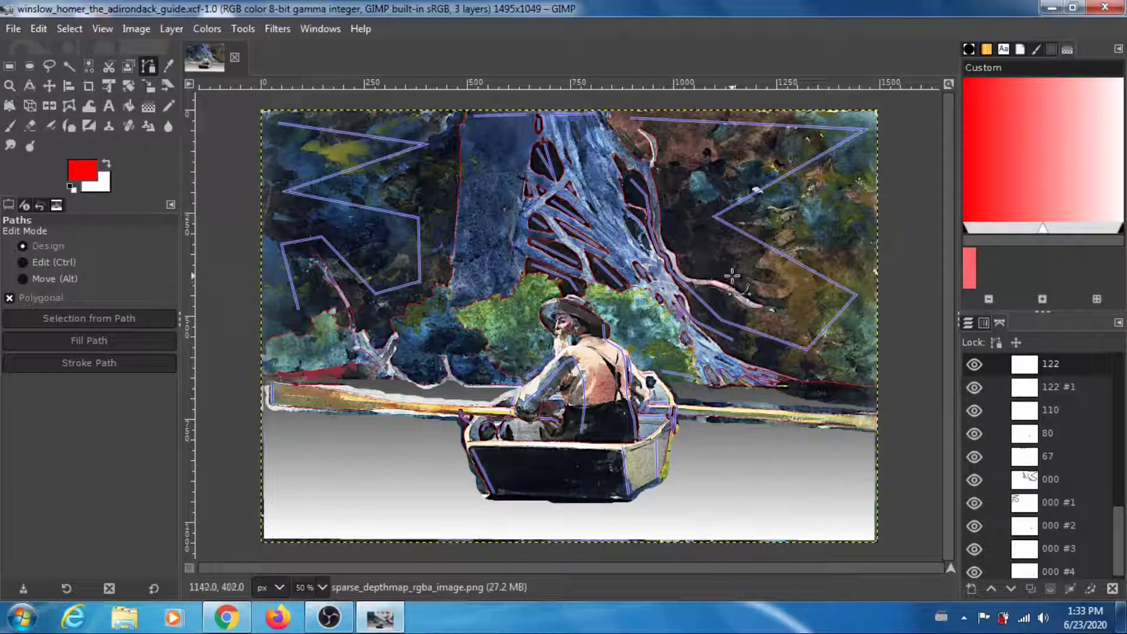
Step: Minimize GIMP and restore the browser showing the YouTube channel's recent tutorial uploads
{"action": "left_click", "coordinate": [1051, 8]}
{"action": "left_click", "coordinate": [226, 622]}
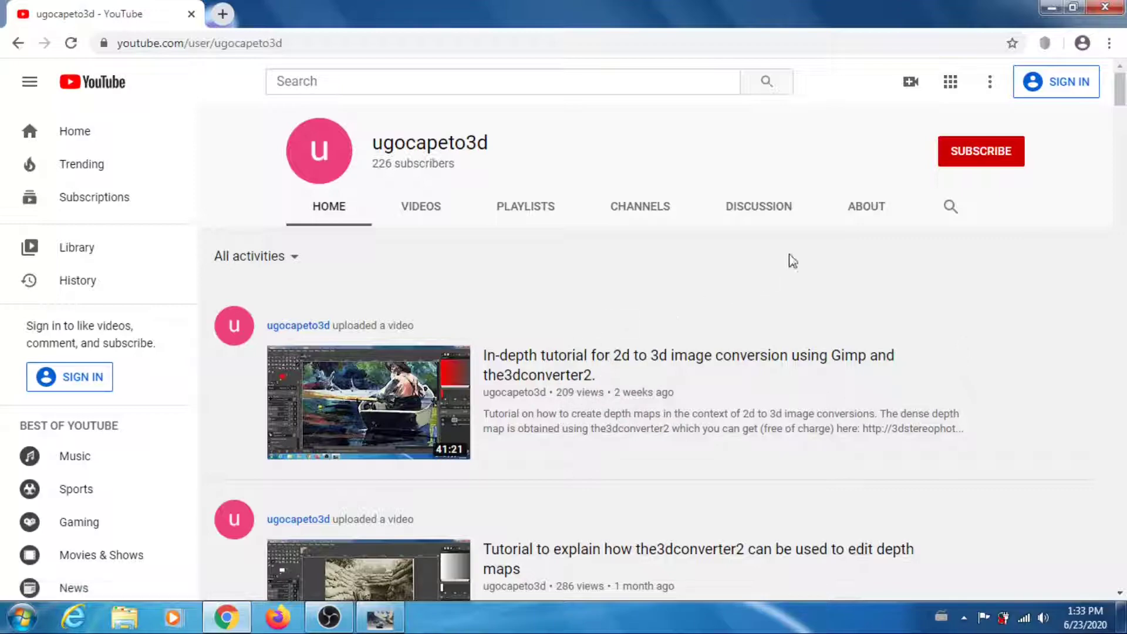
Step: Hide the browser, restore the winslow_homer_the_adirondack_guide.xcf window in GIMP, and scroll the Paths list
{"action": "left_click", "coordinate": [1051, 7]}
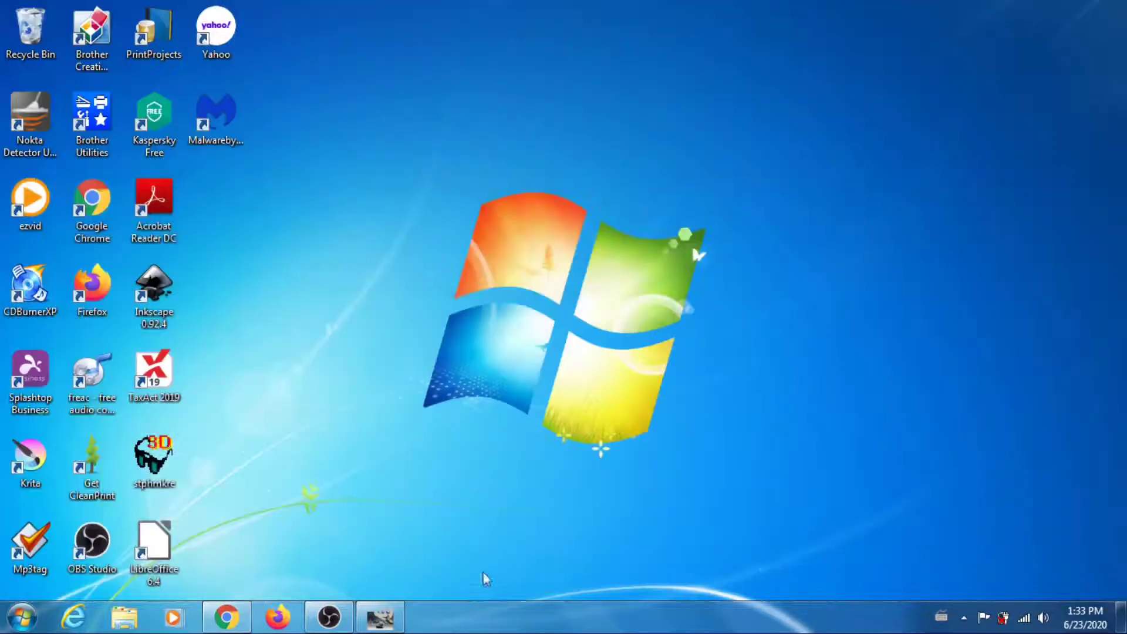
{"action": "left_click", "coordinate": [385, 618]}
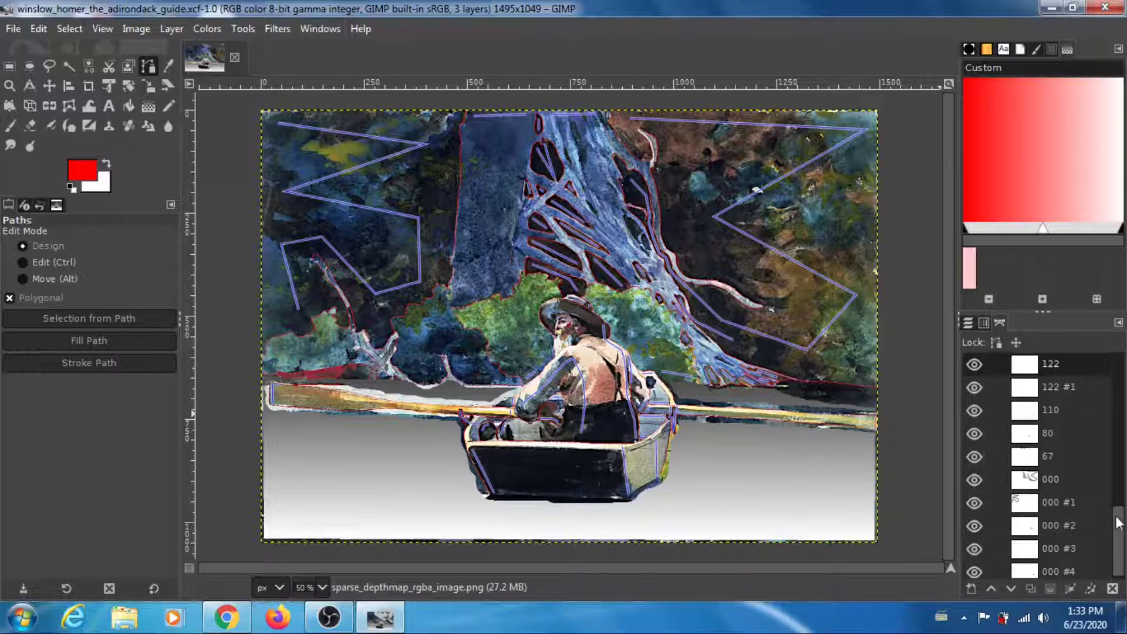
{"action": "left_click_drag", "start_coordinate": [1119, 533], "coordinate": [1111, 385]}
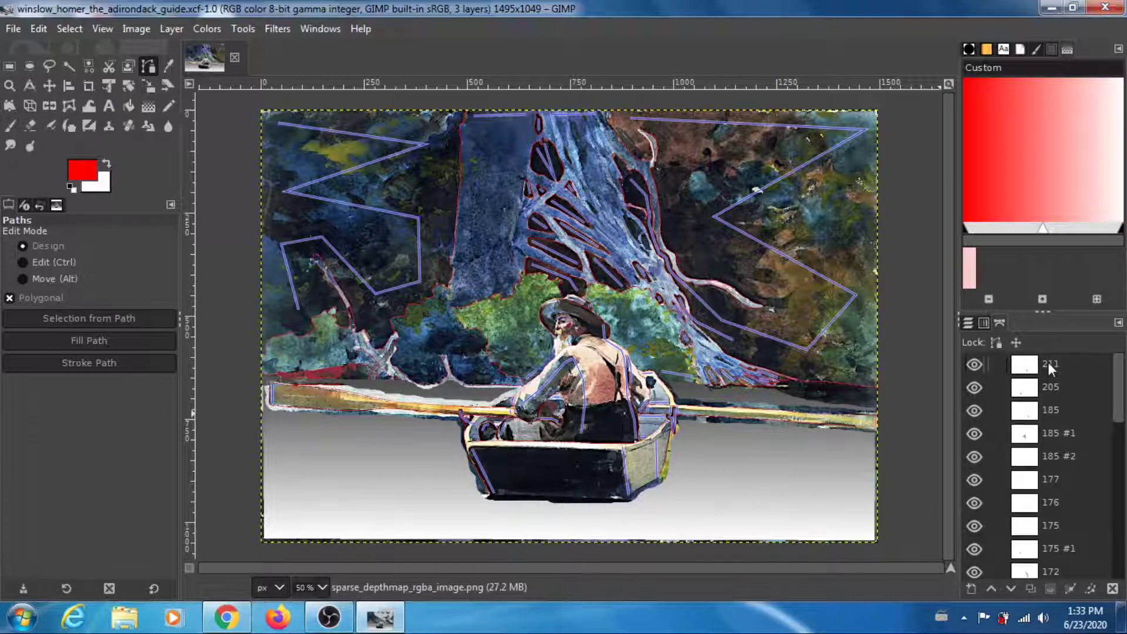
{"action": "mouse_move", "coordinate": [1118, 399]}
{"action": "left_mouse_down"}
{"action": "mouse_move", "coordinate": [1118, 555]}
{"action": "mouse_move", "coordinate": [1121, 403]}
{"action": "left_mouse_up"}
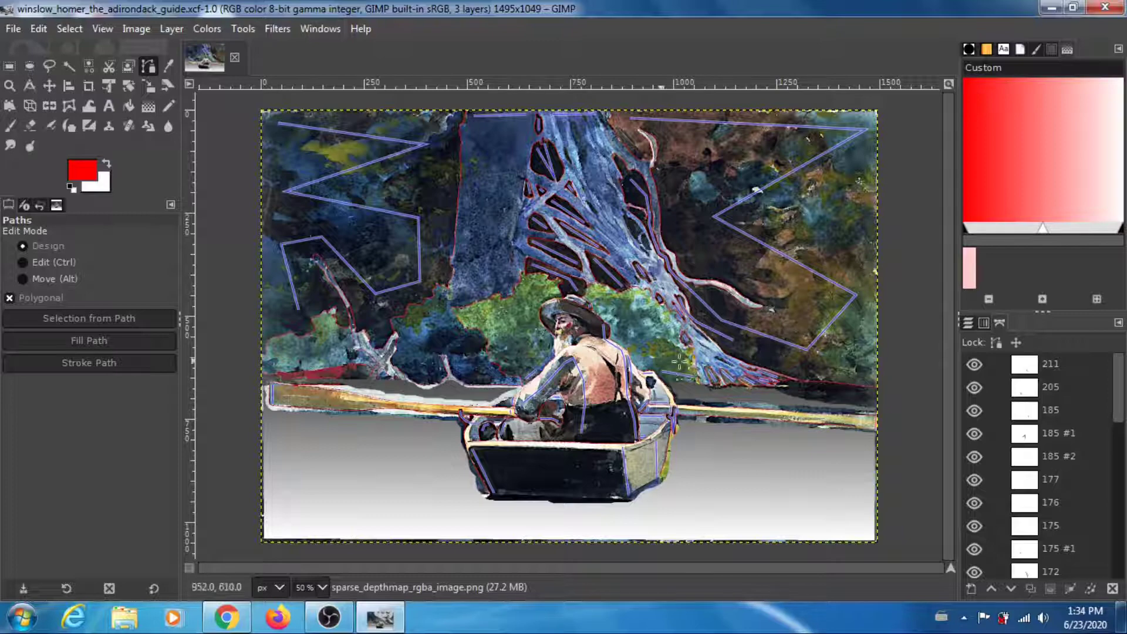
Step: Zoom the canvas to 2:1 (200%) and pan down and right to the rowboat's stern
{"action": "left_click", "coordinate": [100, 28]}
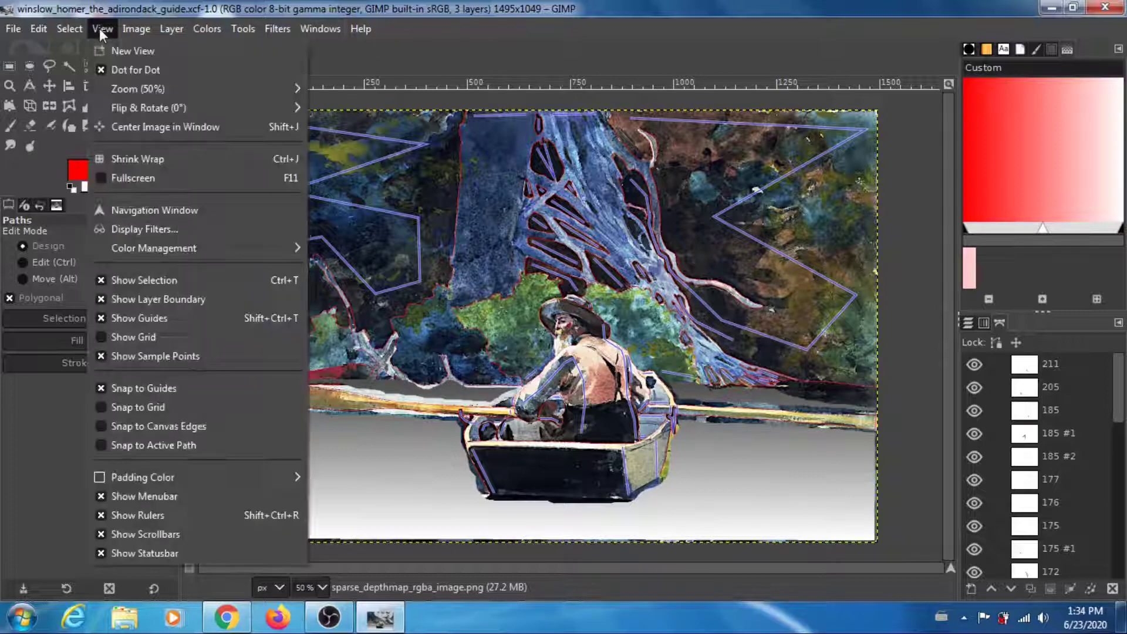
{"action": "mouse_move", "coordinate": [199, 88]}
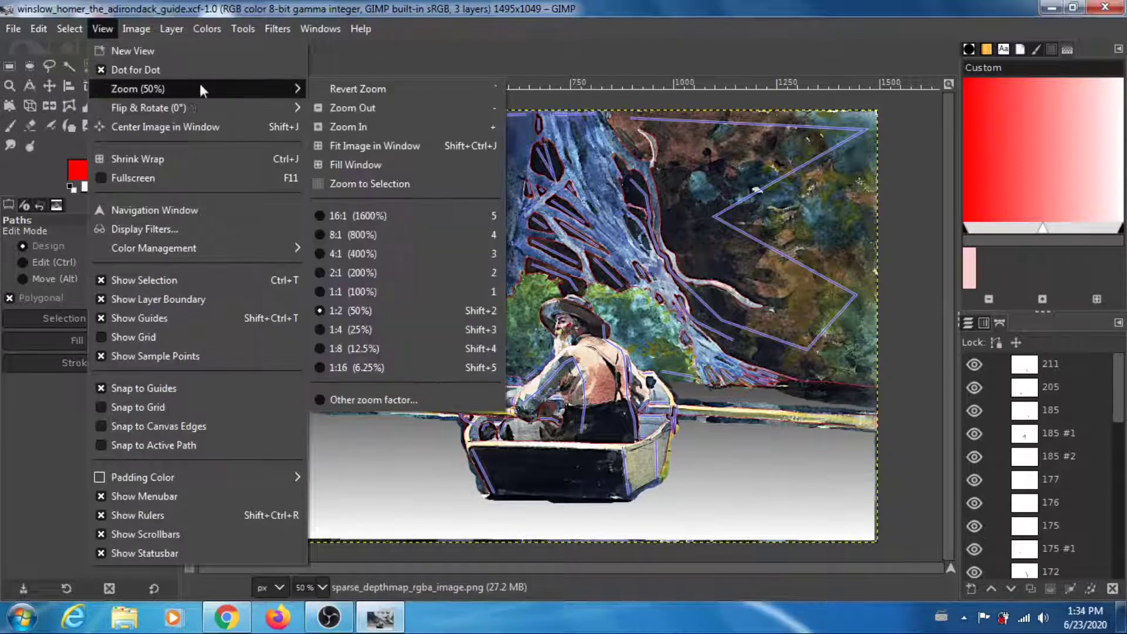
{"action": "left_click", "coordinate": [361, 271]}
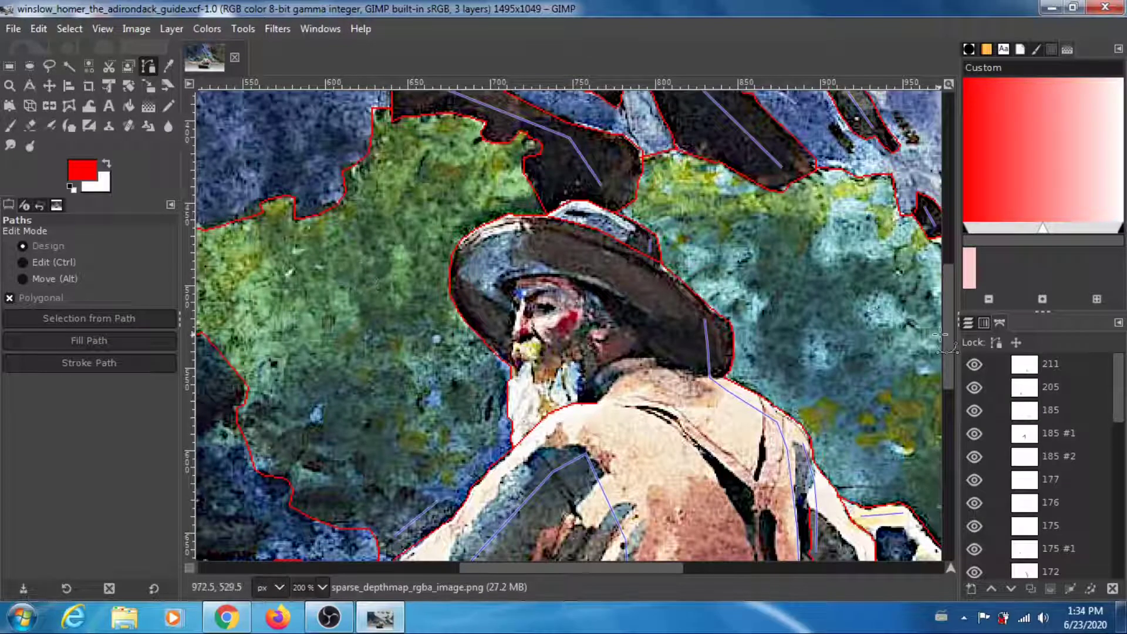
{"action": "left_click_drag", "start_coordinate": [945, 330], "coordinate": [945, 446]}
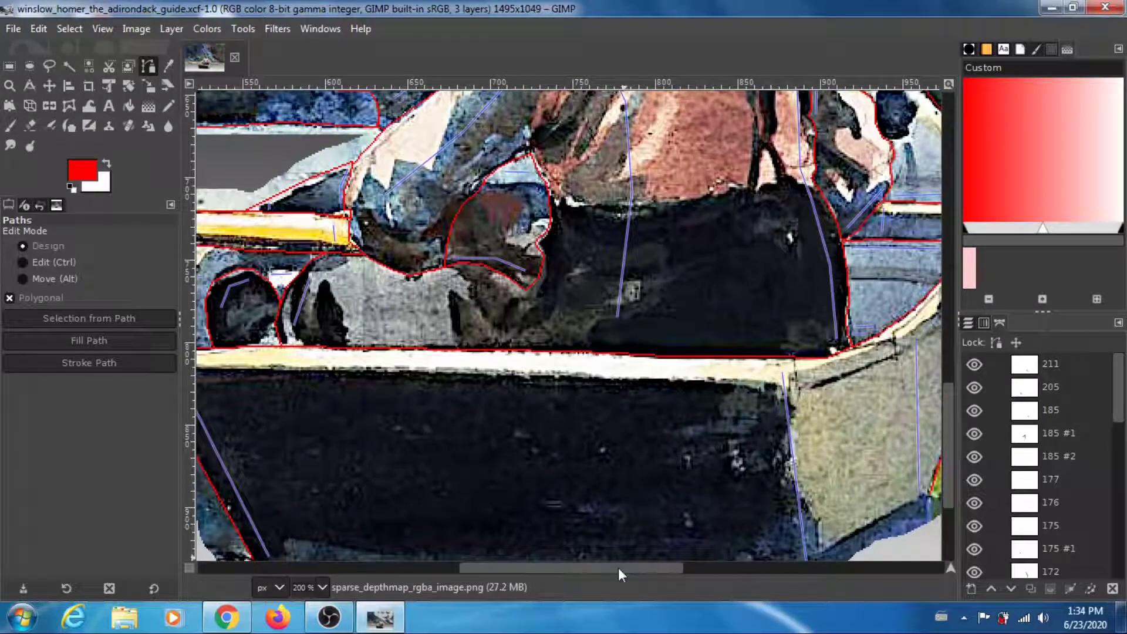
{"action": "left_click_drag", "start_coordinate": [618, 568], "coordinate": [693, 569]}
{"action": "mouse_move", "coordinate": [942, 403]}
{"action": "left_mouse_down"}
{"action": "mouse_move", "coordinate": [948, 425]}
{"action": "mouse_move", "coordinate": [951, 413]}
{"action": "left_mouse_up"}
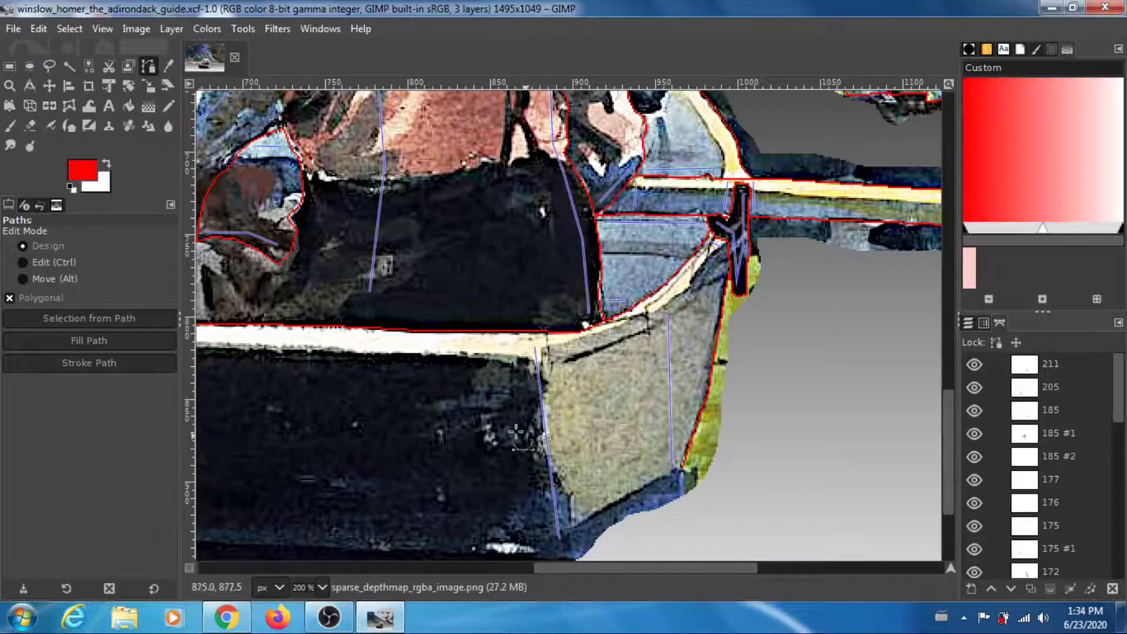
Step: Activate the depth paths along the stern's edge and the vertical stern panel
{"action": "left_click", "coordinate": [544, 436]}
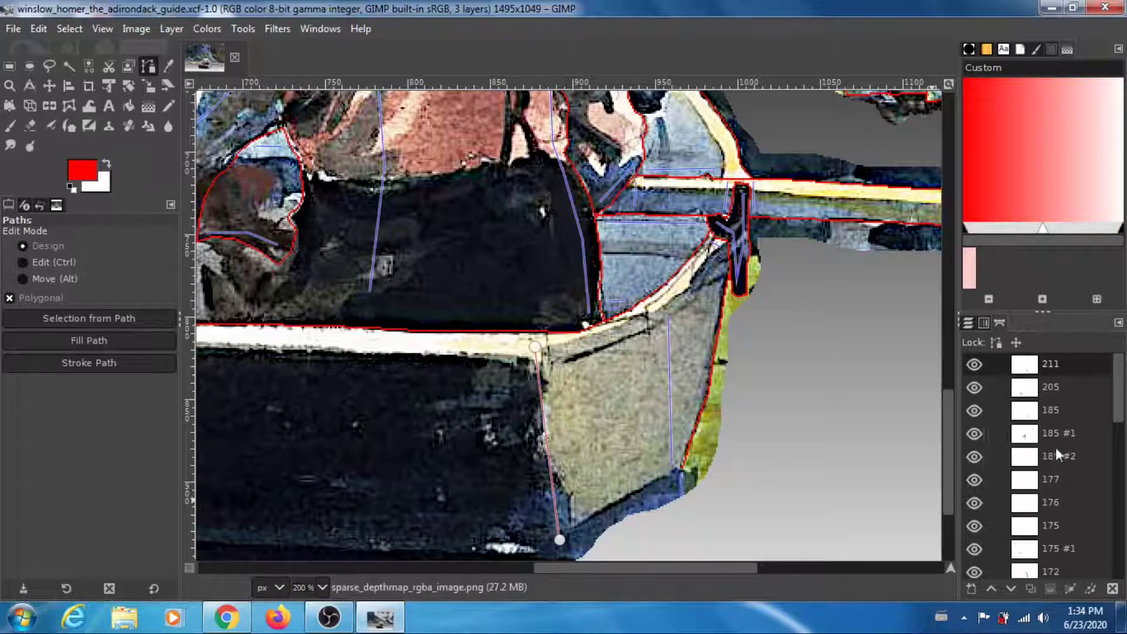
{"action": "key", "text": "r"}
{"action": "left_click", "coordinate": [150, 68]}
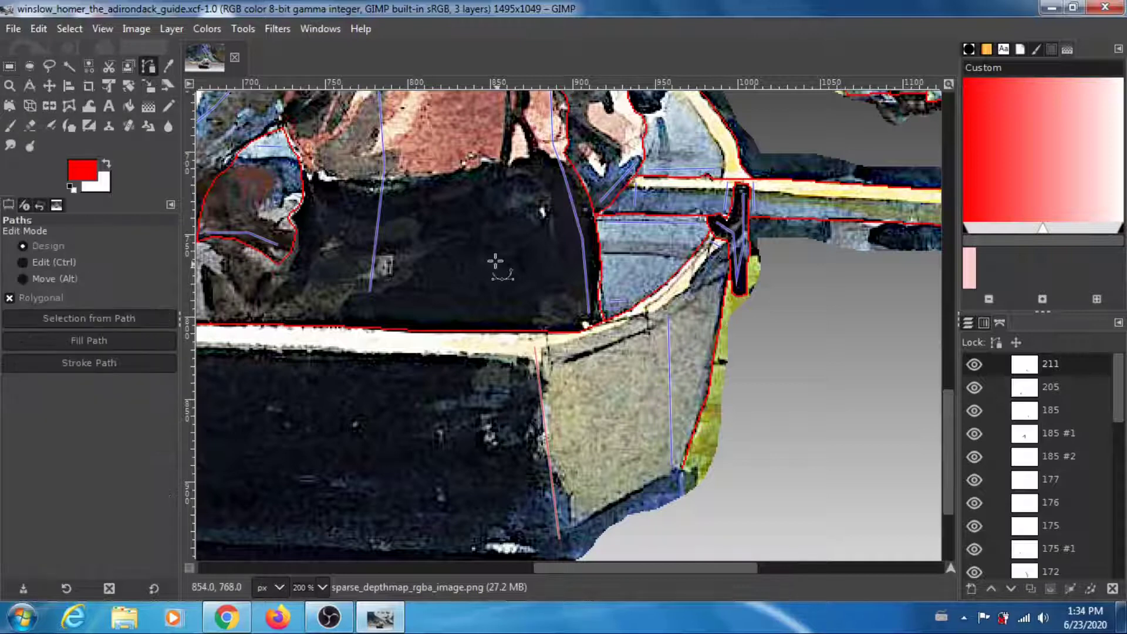
{"action": "left_click", "coordinate": [669, 368]}
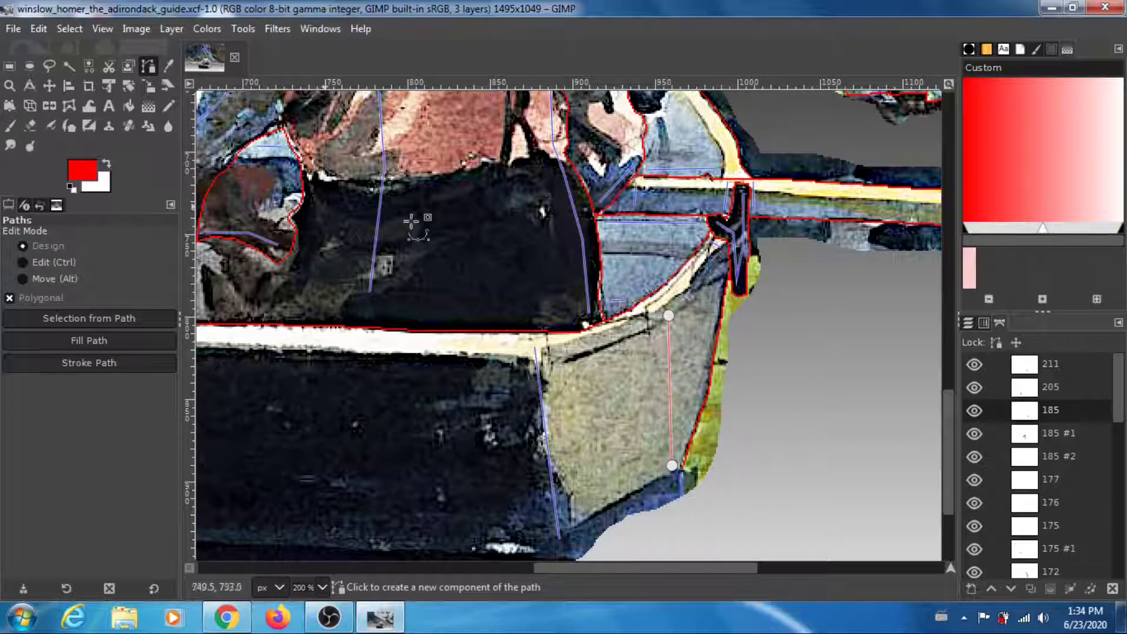
Step: Activate the path around the oarlock post to show its anchor points
{"action": "left_click", "coordinate": [9, 66]}
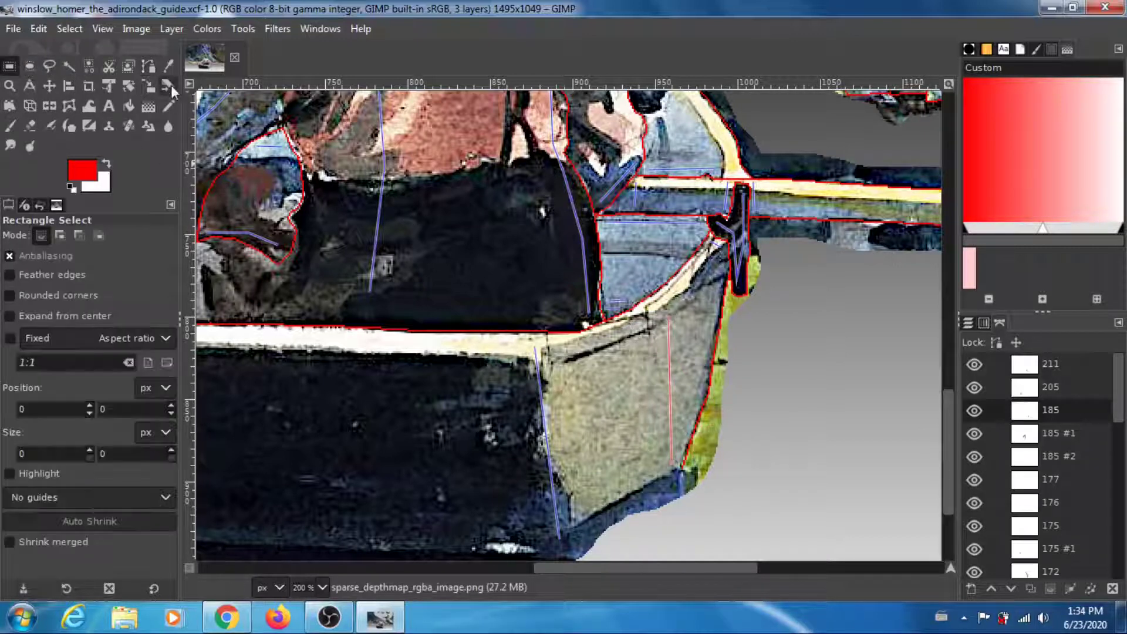
{"action": "left_click", "coordinate": [148, 68]}
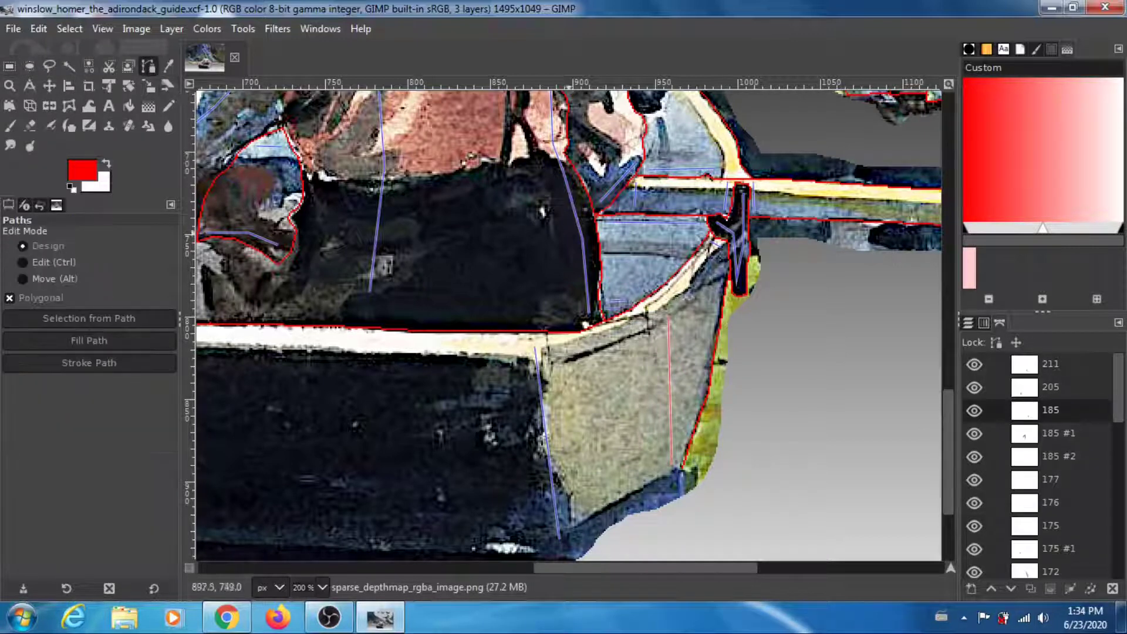
{"action": "left_click", "coordinate": [716, 244]}
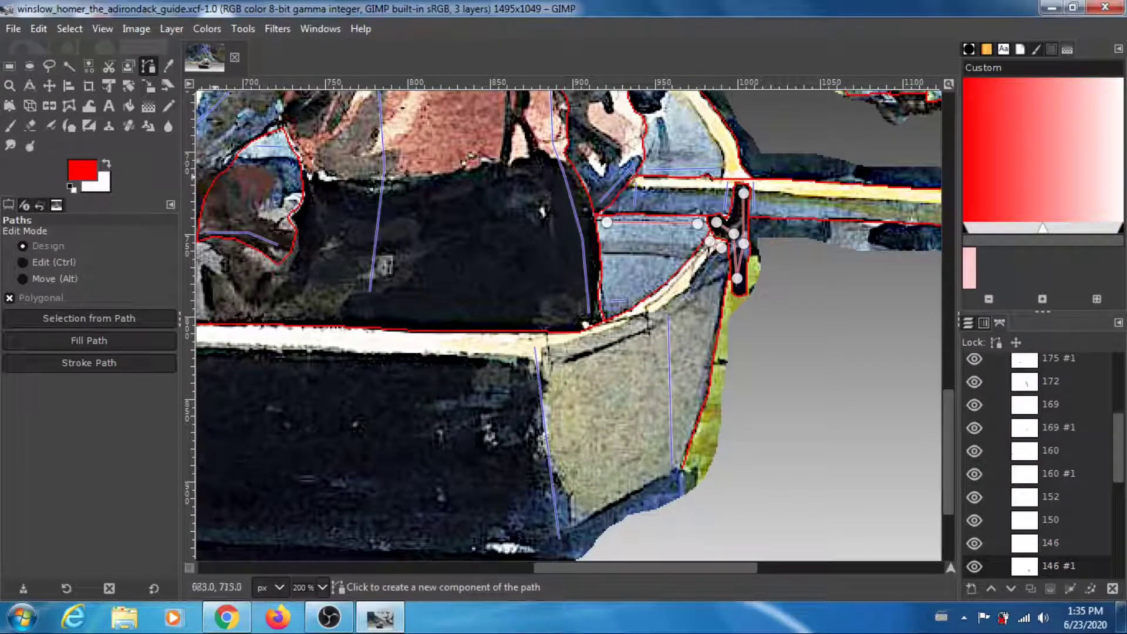
{"action": "left_click", "coordinate": [8, 66]}
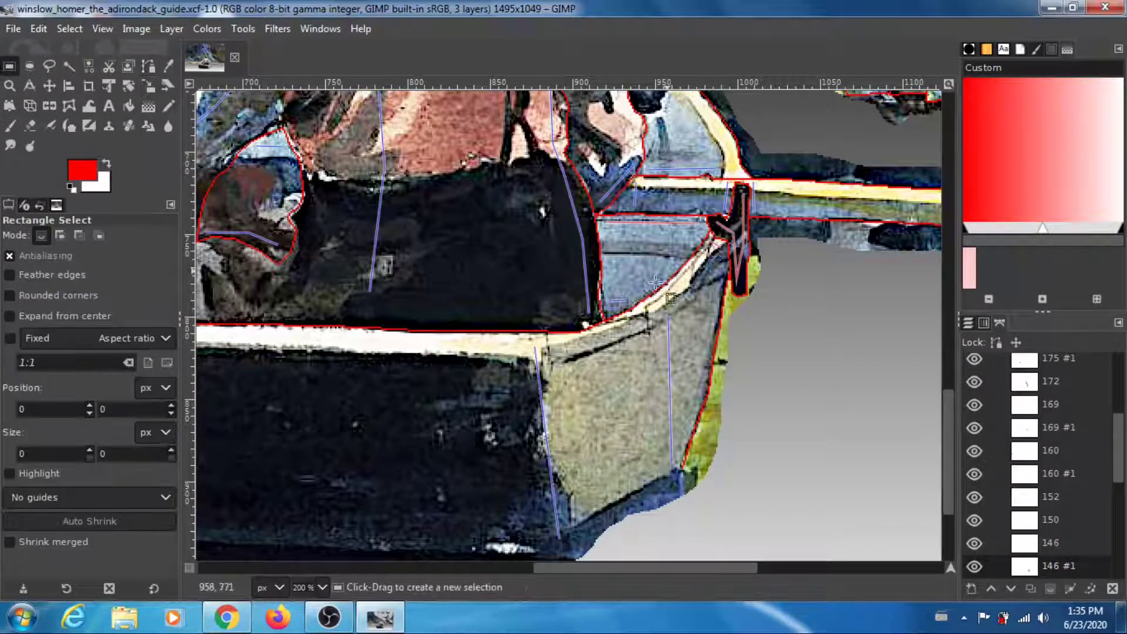
{"action": "left_click_drag", "start_coordinate": [1122, 448], "coordinate": [1123, 418]}
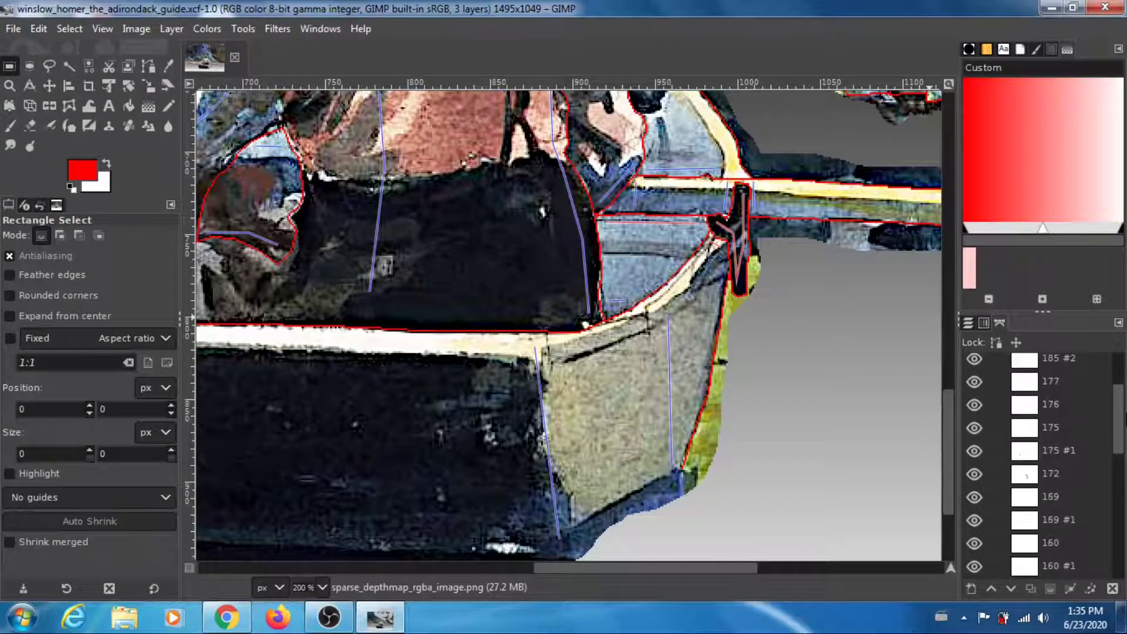
{"action": "left_click_drag", "start_coordinate": [949, 426], "coordinate": [952, 379]}
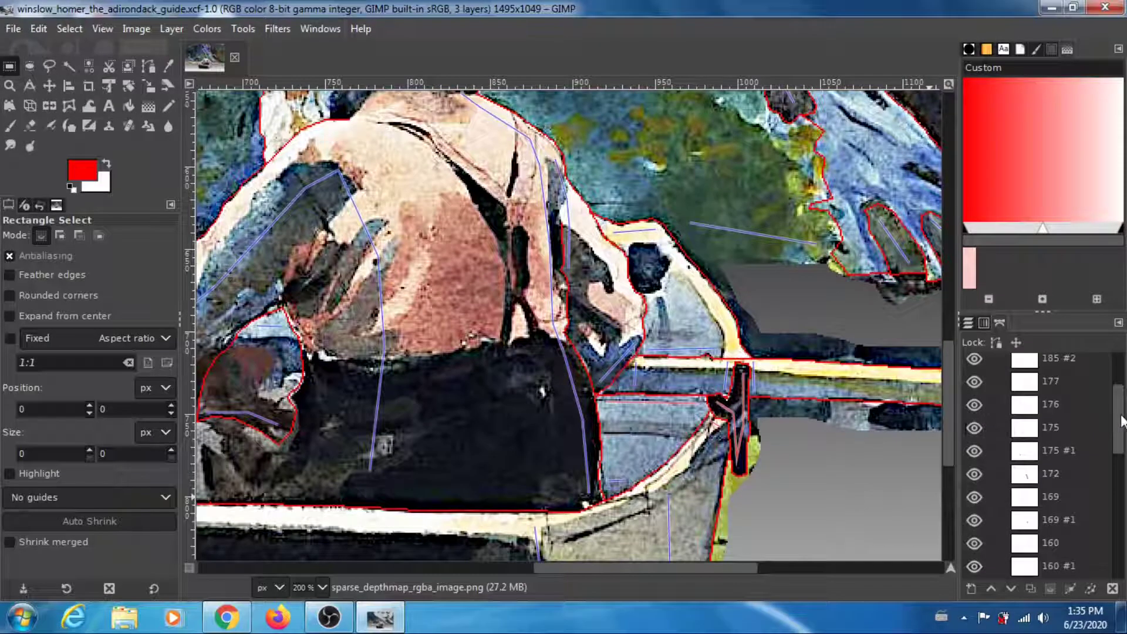
{"action": "left_click_drag", "start_coordinate": [1122, 420], "coordinate": [1123, 506]}
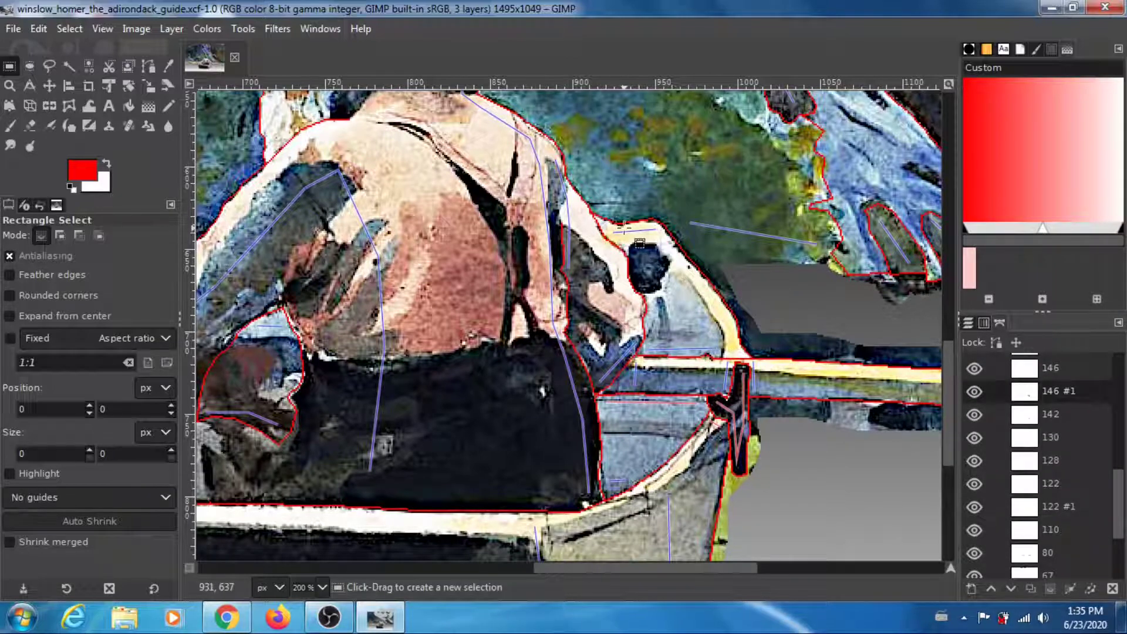
{"action": "left_click", "coordinate": [150, 67]}
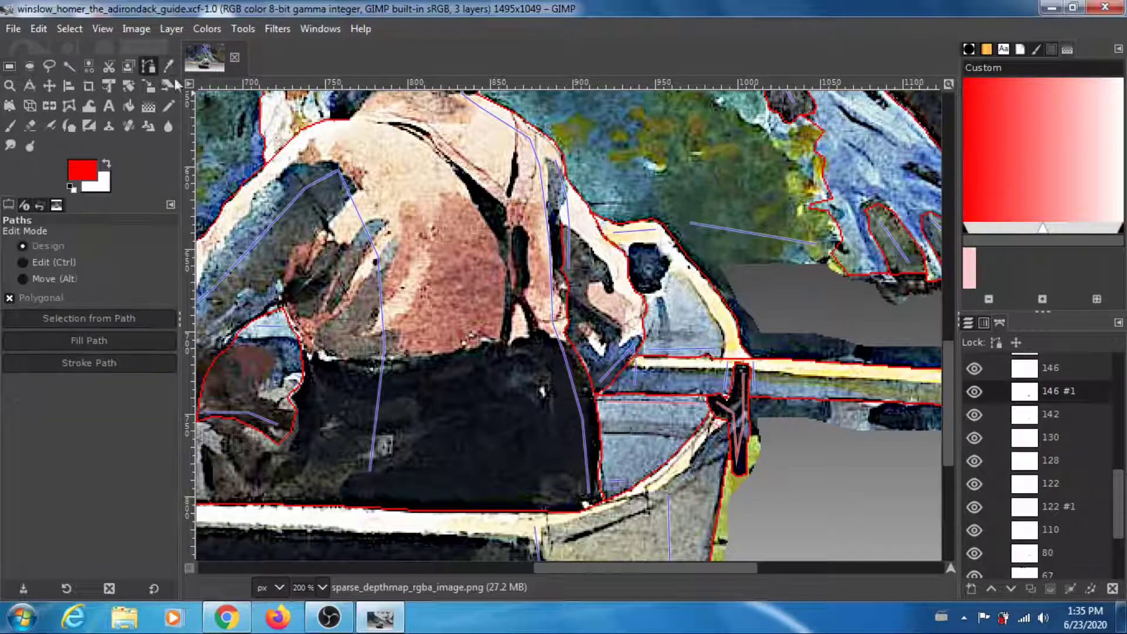
{"action": "left_click", "coordinate": [686, 350]}
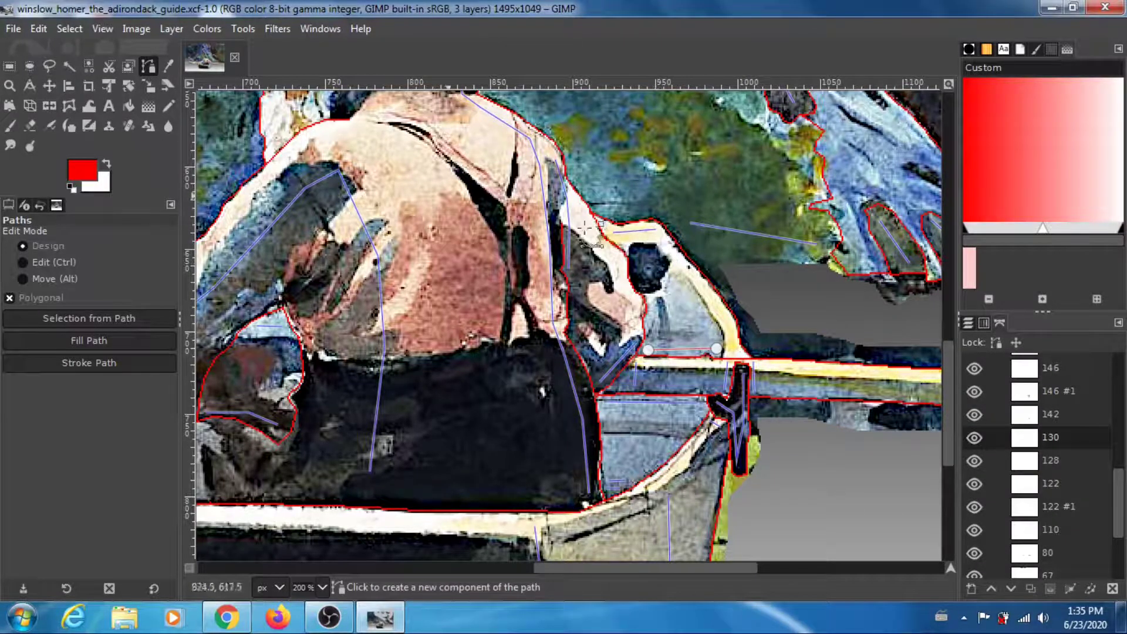
{"action": "key", "text": "r"}
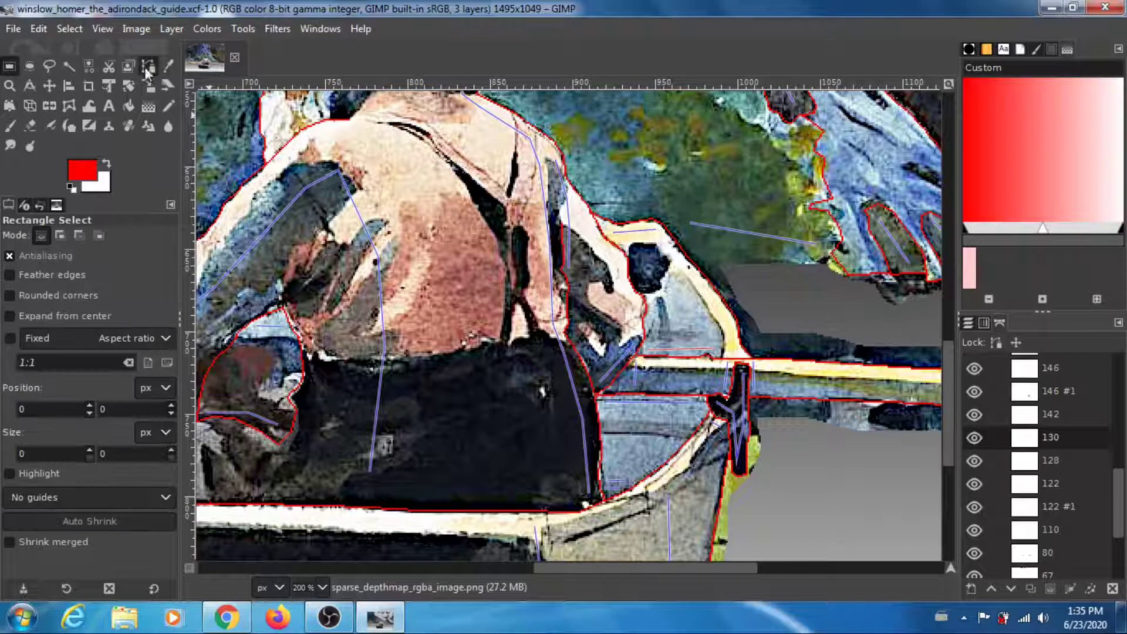
{"action": "left_click", "coordinate": [148, 66]}
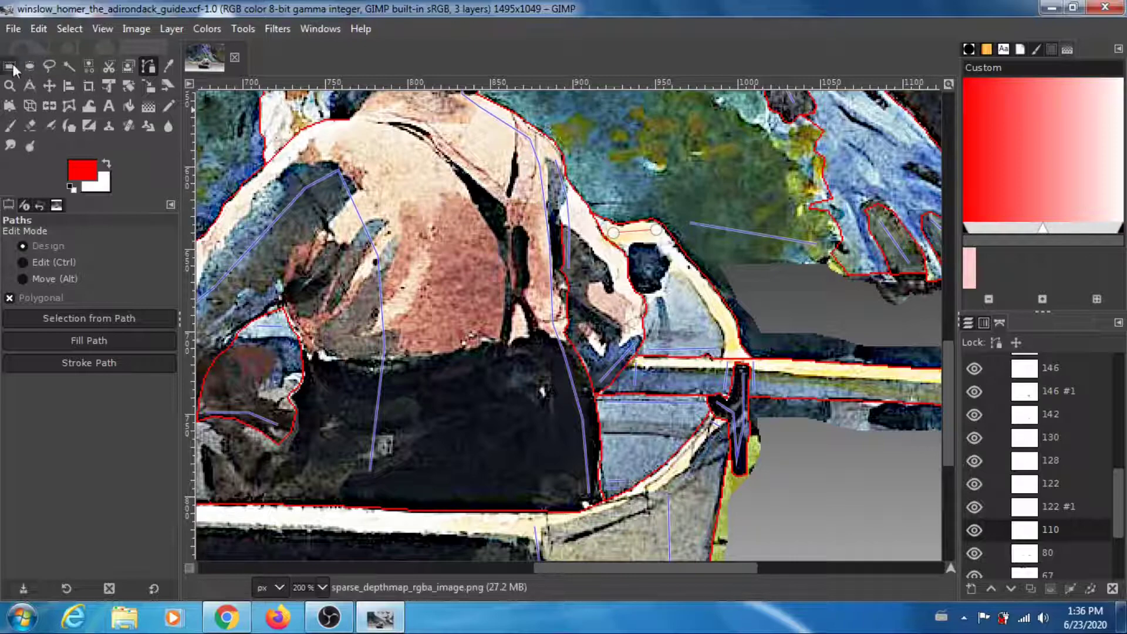
{"action": "left_click", "coordinate": [11, 67]}
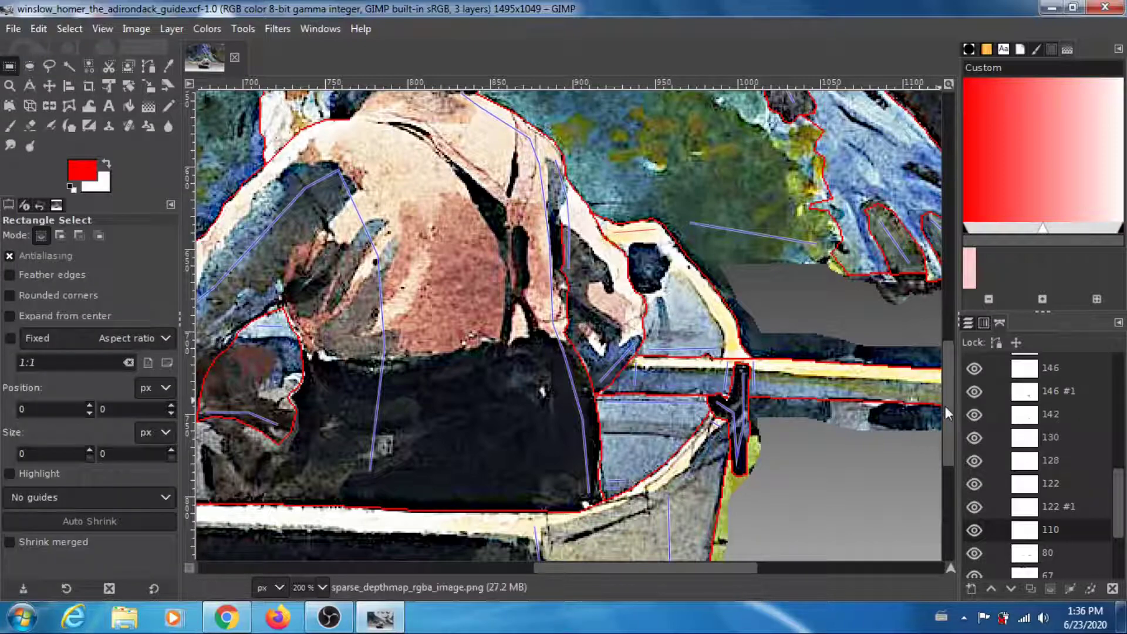
{"action": "mouse_move", "coordinate": [945, 410]}
{"action": "left_mouse_down"}
{"action": "mouse_move", "coordinate": [953, 378]}
{"action": "mouse_move", "coordinate": [955, 390]}
{"action": "left_mouse_up"}
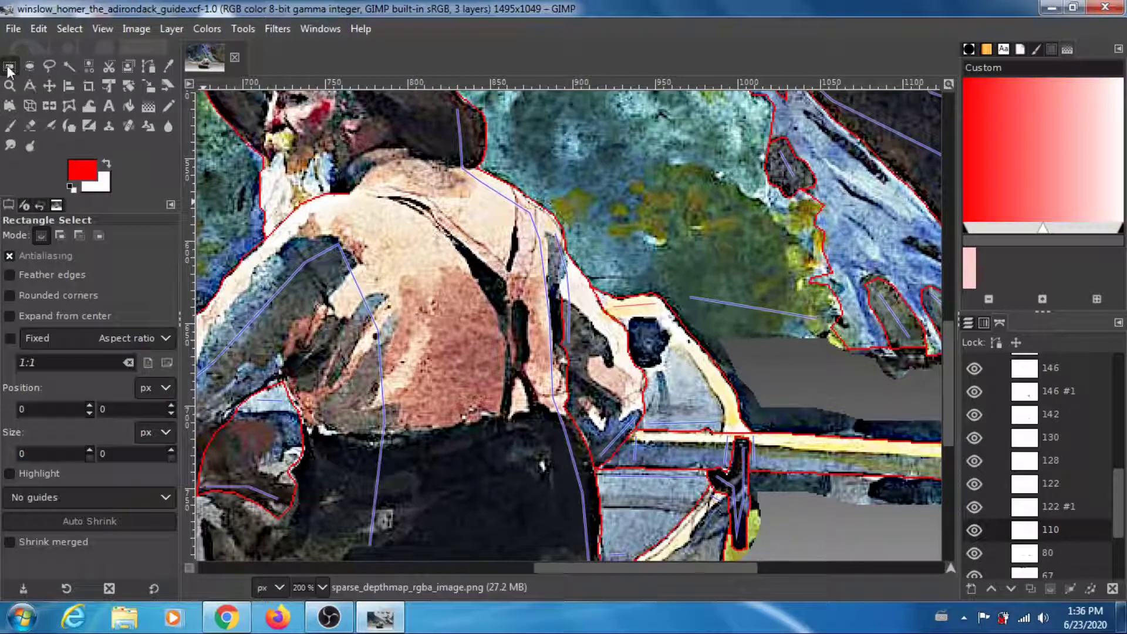
{"action": "left_click", "coordinate": [147, 67]}
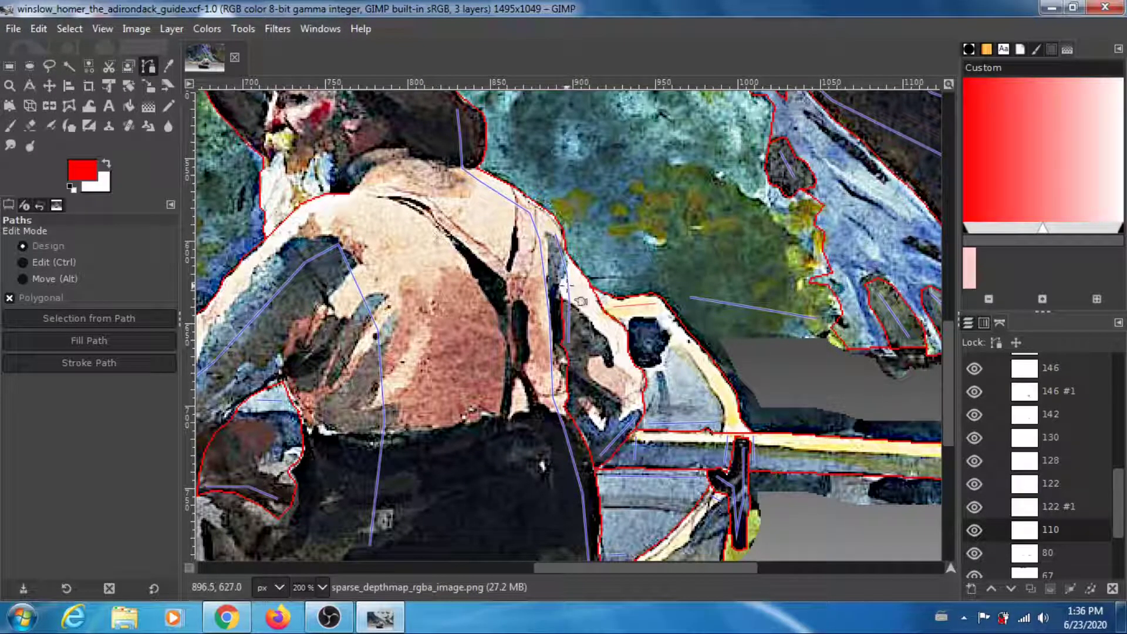
{"action": "left_click", "coordinate": [580, 301]}
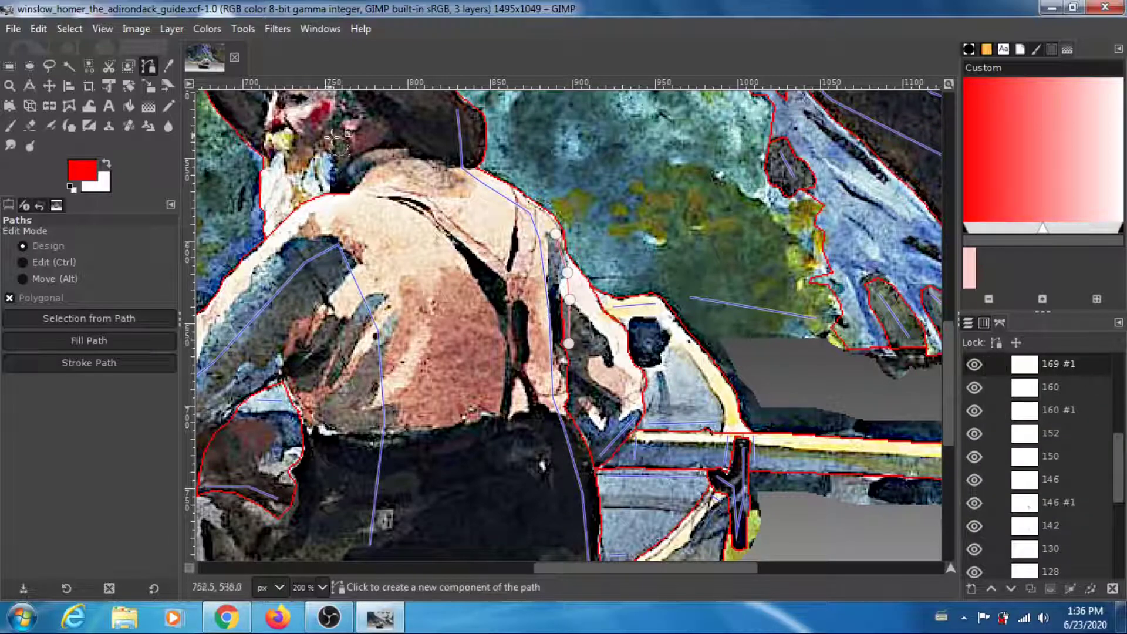
{"action": "left_click", "coordinate": [10, 68]}
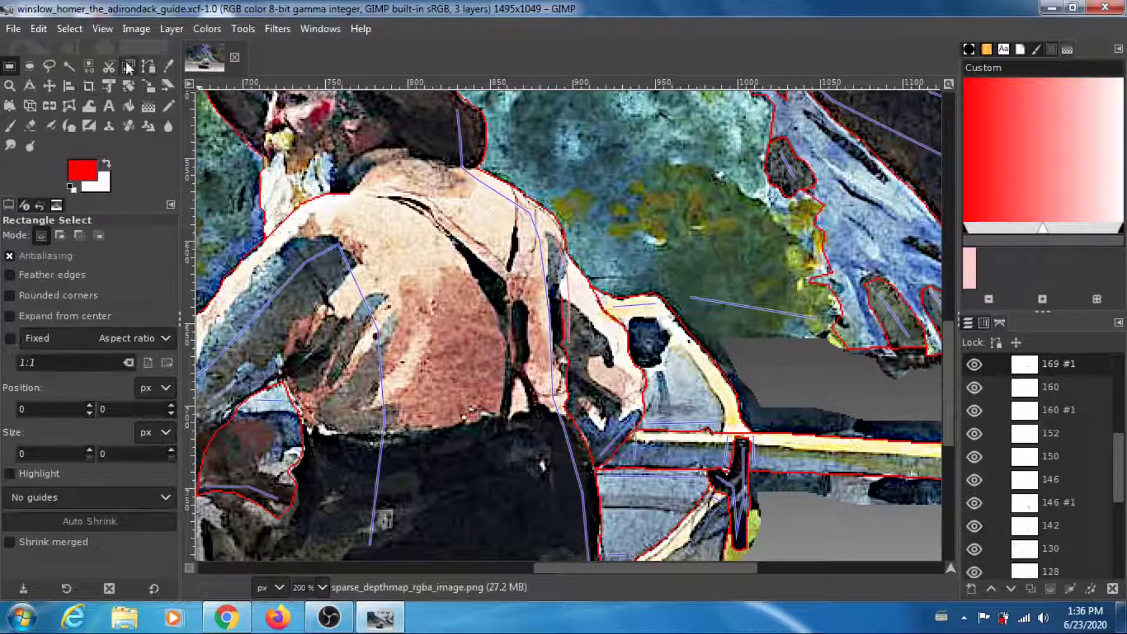
{"action": "left_click", "coordinate": [150, 69]}
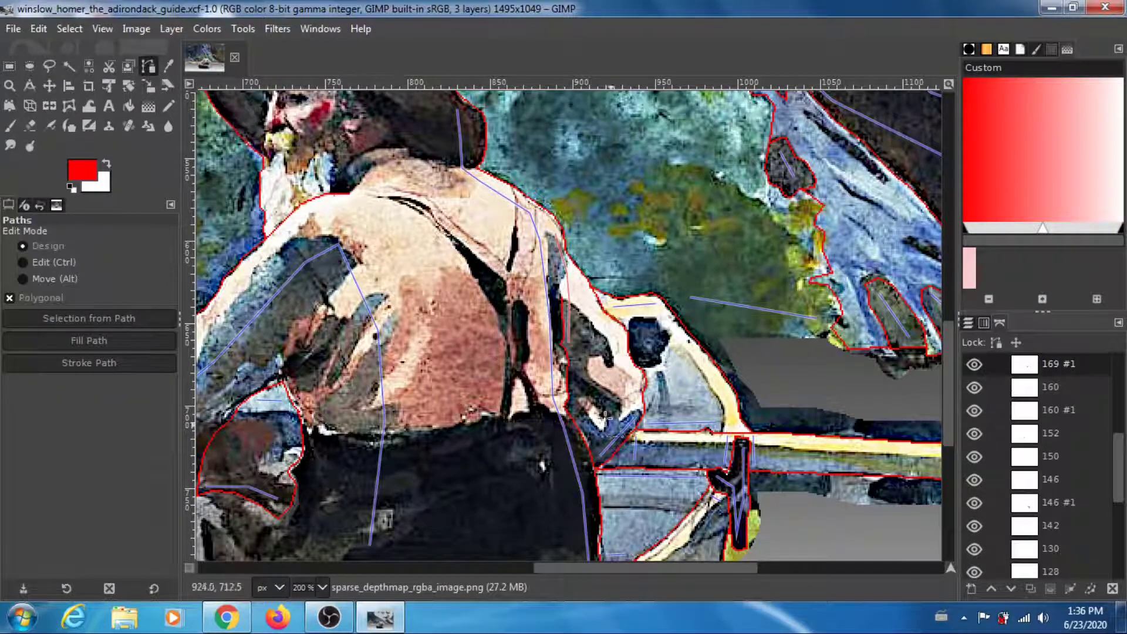
{"action": "left_click", "coordinate": [617, 435]}
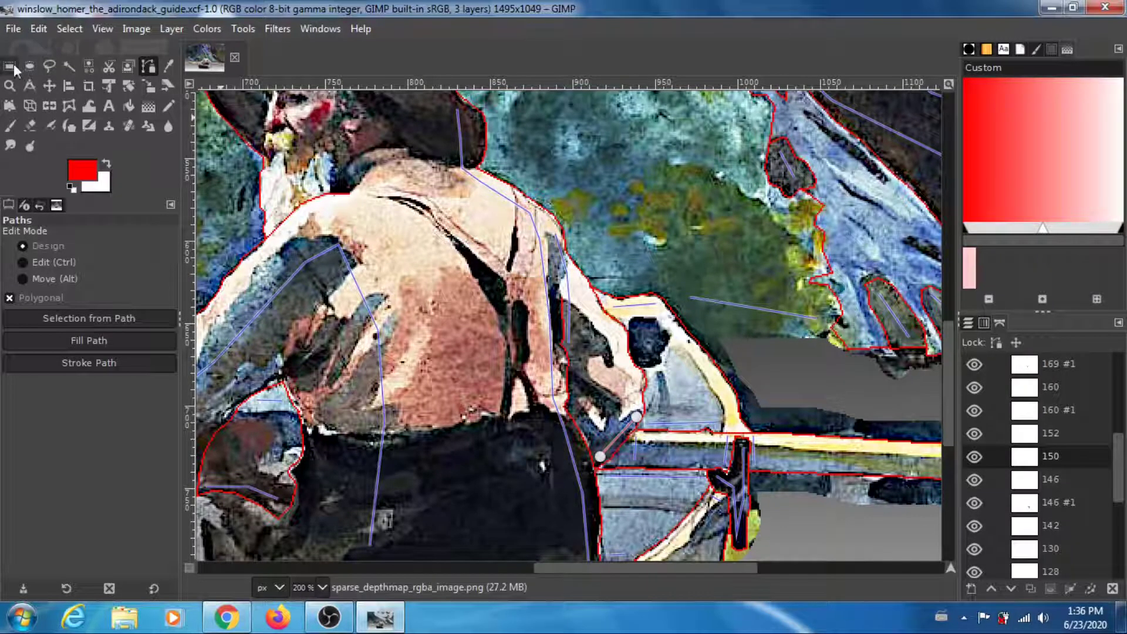
{"action": "left_click", "coordinate": [10, 67]}
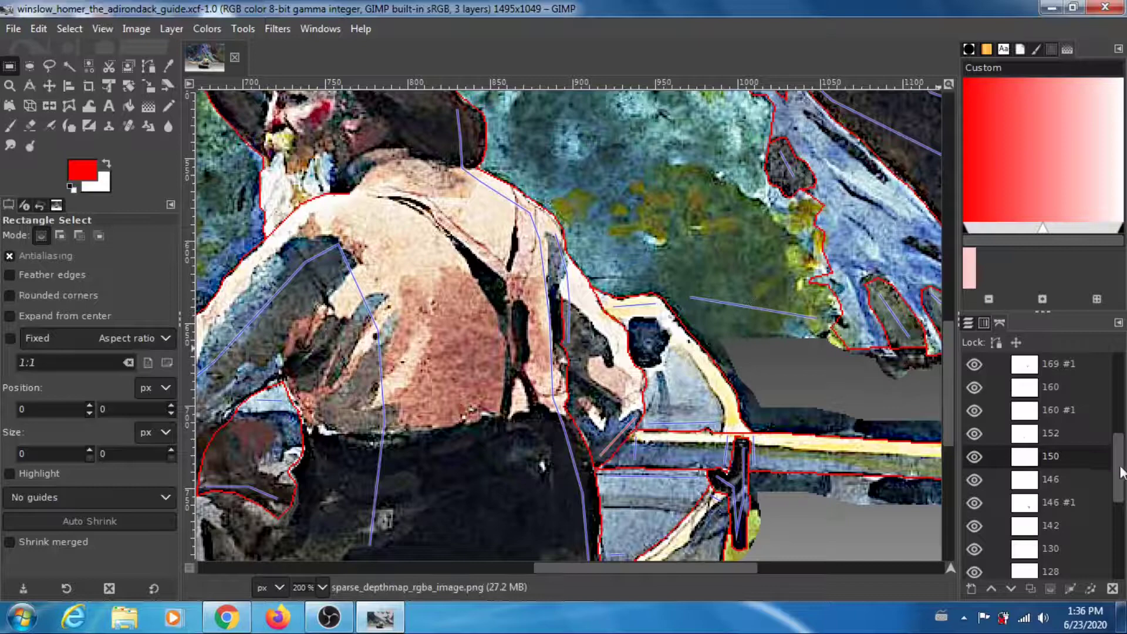
{"action": "scroll", "coordinate": [1121, 473], "scroll_direction": "up", "scroll_amount": 3}
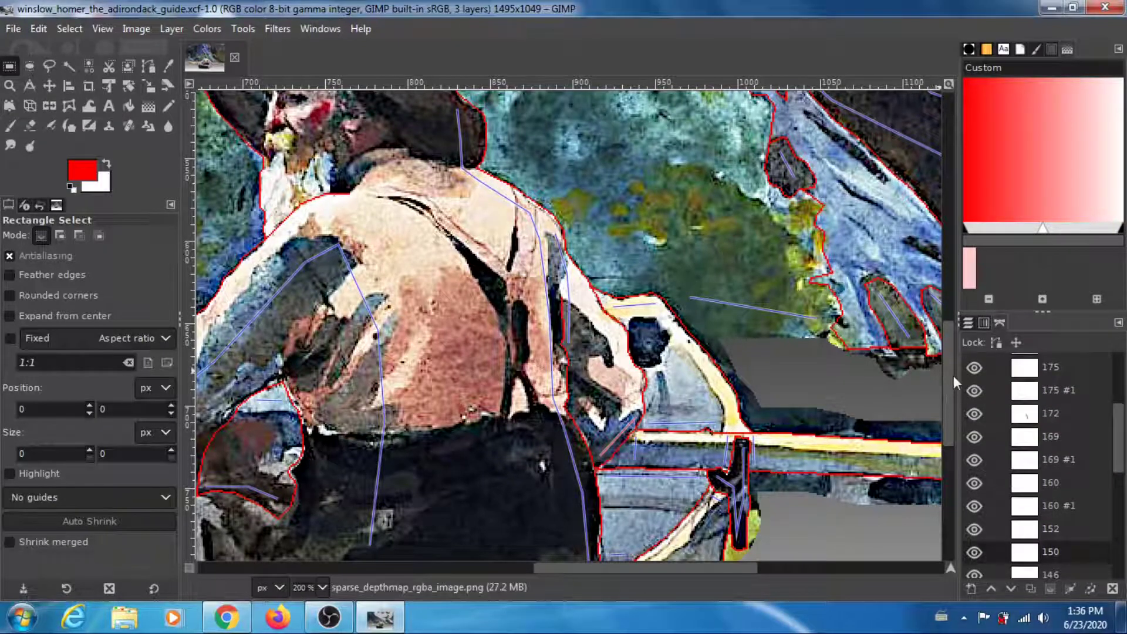
{"action": "scroll", "coordinate": [954, 375], "scroll_direction": "up", "scroll_amount": 1}
{"action": "left_click_drag", "start_coordinate": [1115, 429], "coordinate": [1123, 493]}
{"action": "left_click_drag", "start_coordinate": [950, 361], "coordinate": [964, 306]}
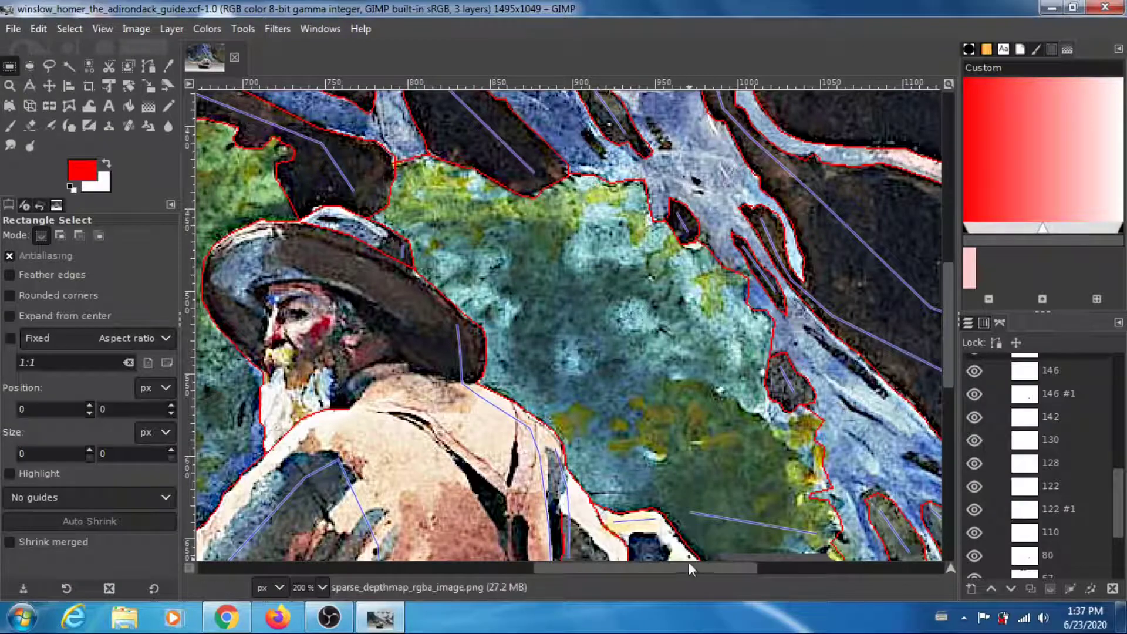
{"action": "left_click_drag", "start_coordinate": [688, 564], "coordinate": [766, 564]}
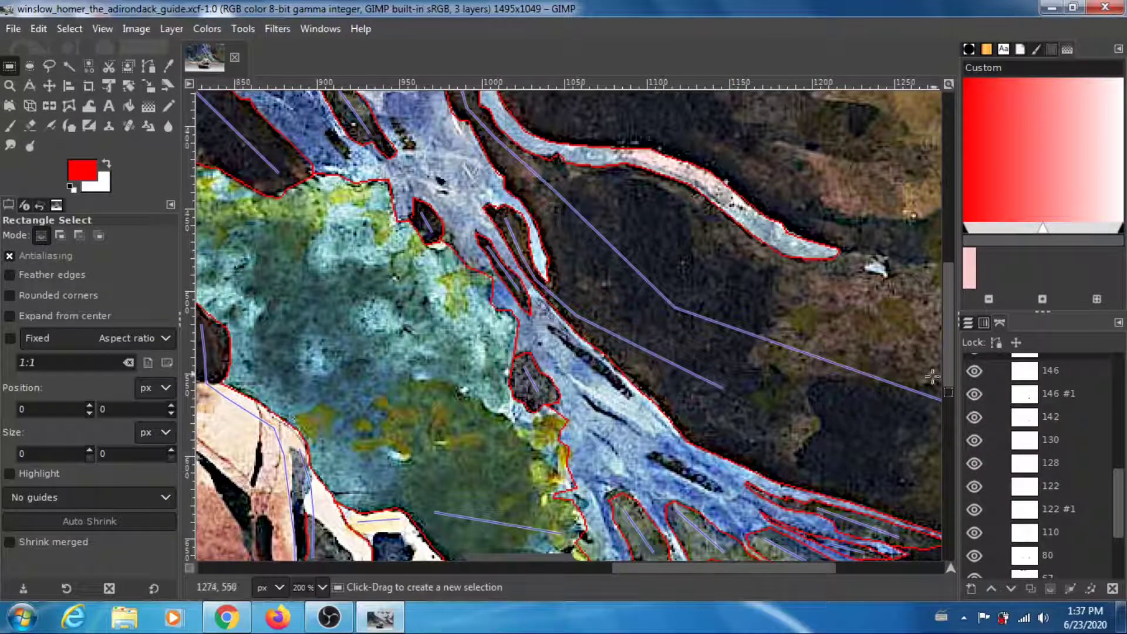
{"action": "left_click_drag", "start_coordinate": [949, 351], "coordinate": [946, 371]}
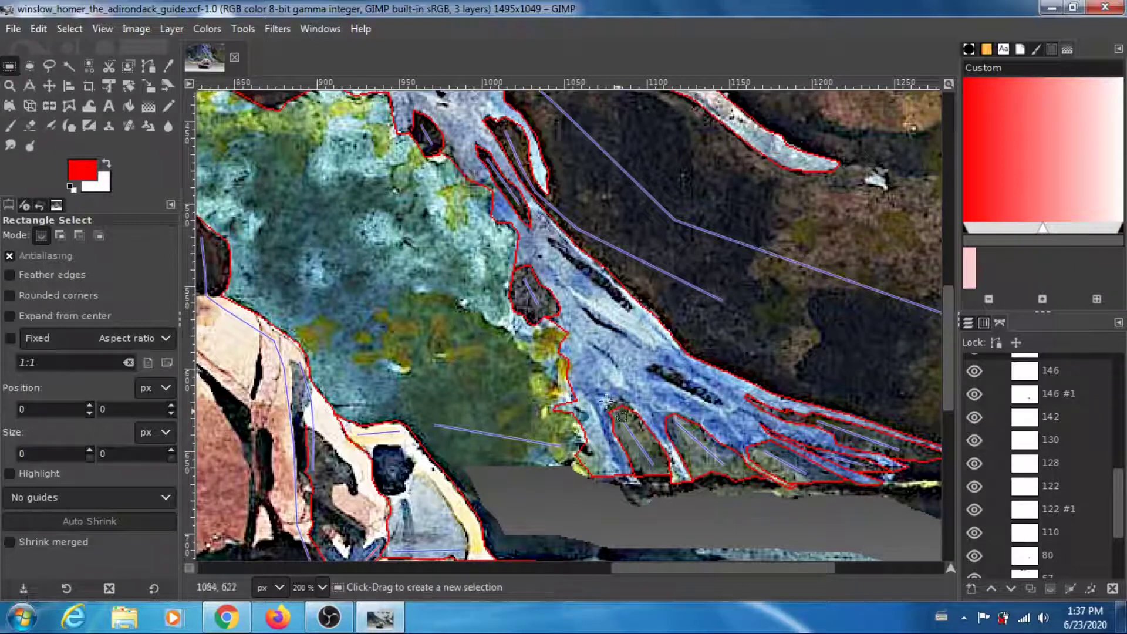
Step: Switch to the Paths tool and activate the outline path on the canvas
{"action": "left_click", "coordinate": [148, 68]}
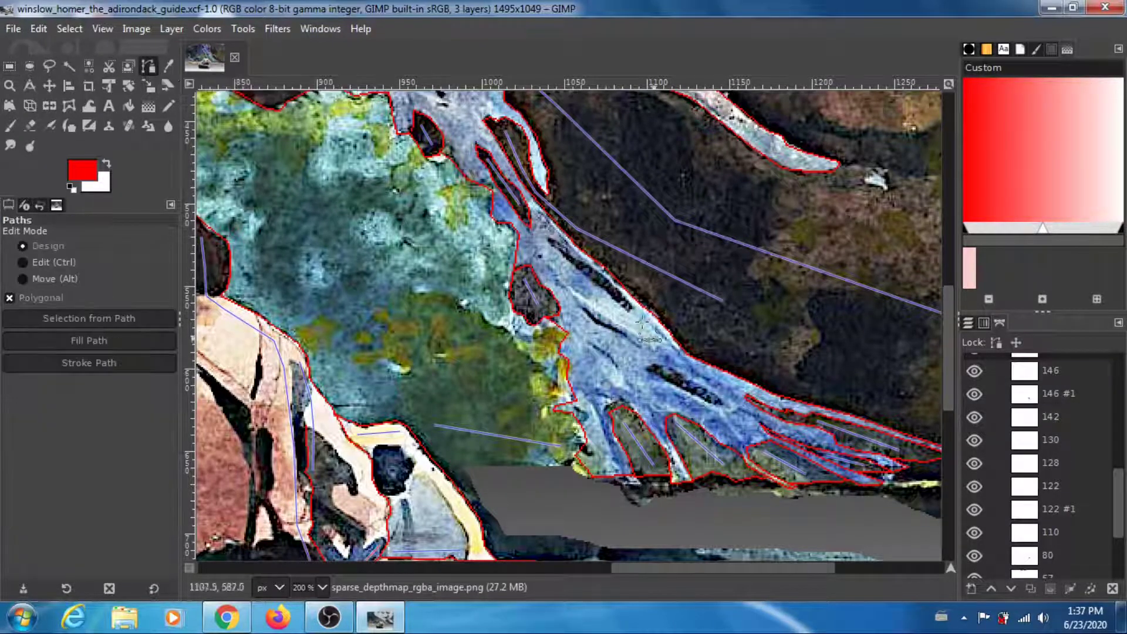
{"action": "left_click", "coordinate": [637, 439]}
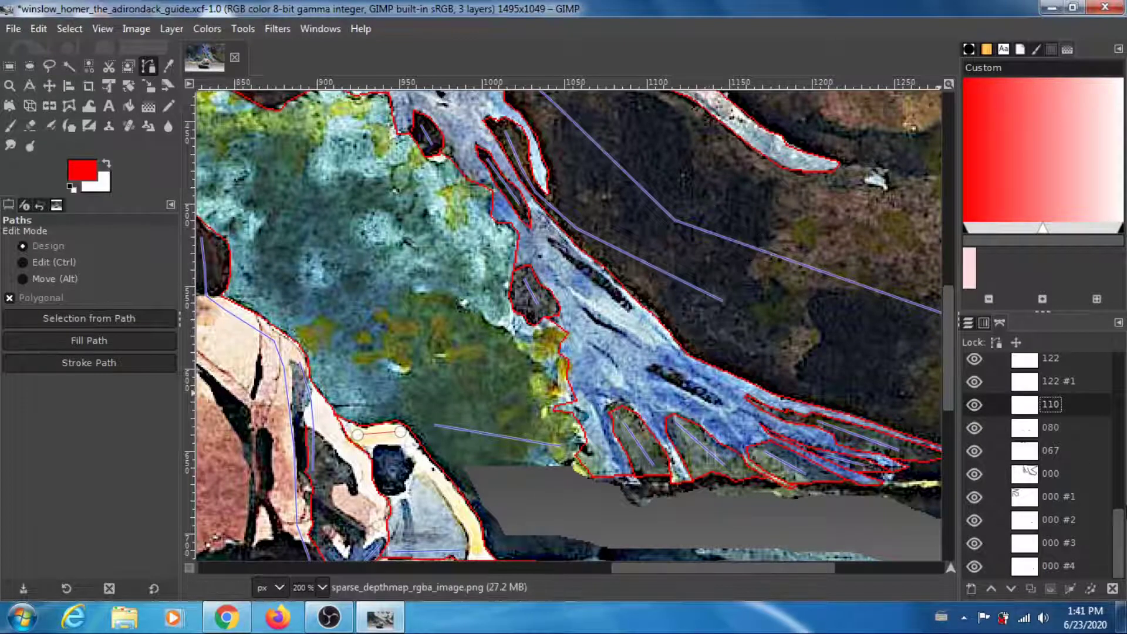
Step: Scroll the Layers panel from the top down through the numbered depth layers
{"action": "left_click_drag", "start_coordinate": [1122, 540], "coordinate": [1123, 375]}
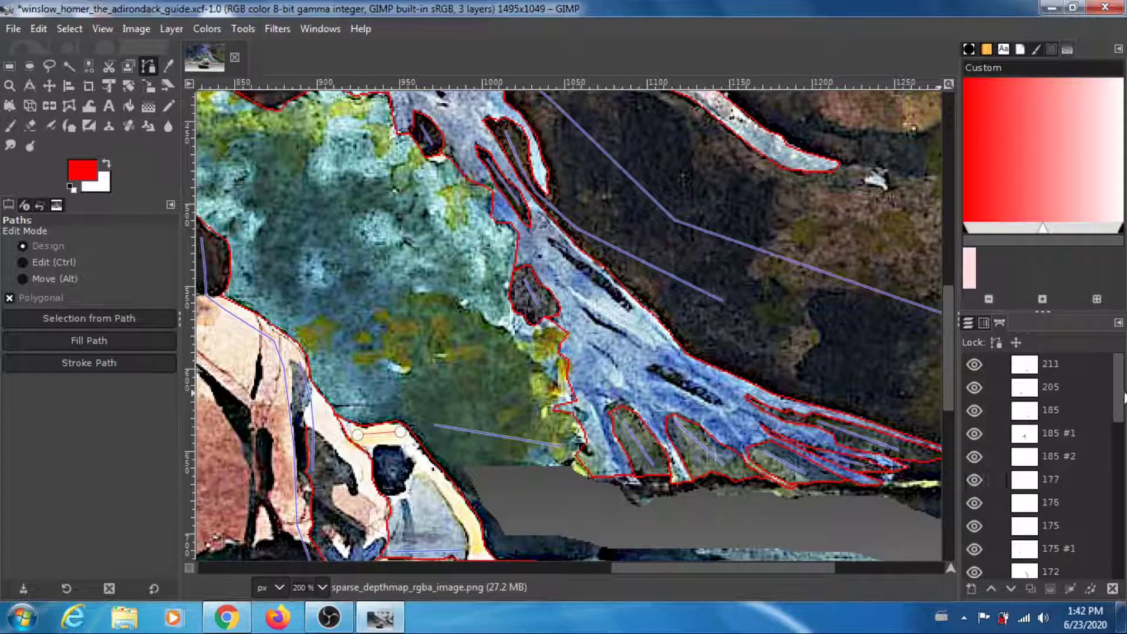
{"action": "scroll", "coordinate": [1055, 446], "scroll_direction": "down", "scroll_amount": 3}
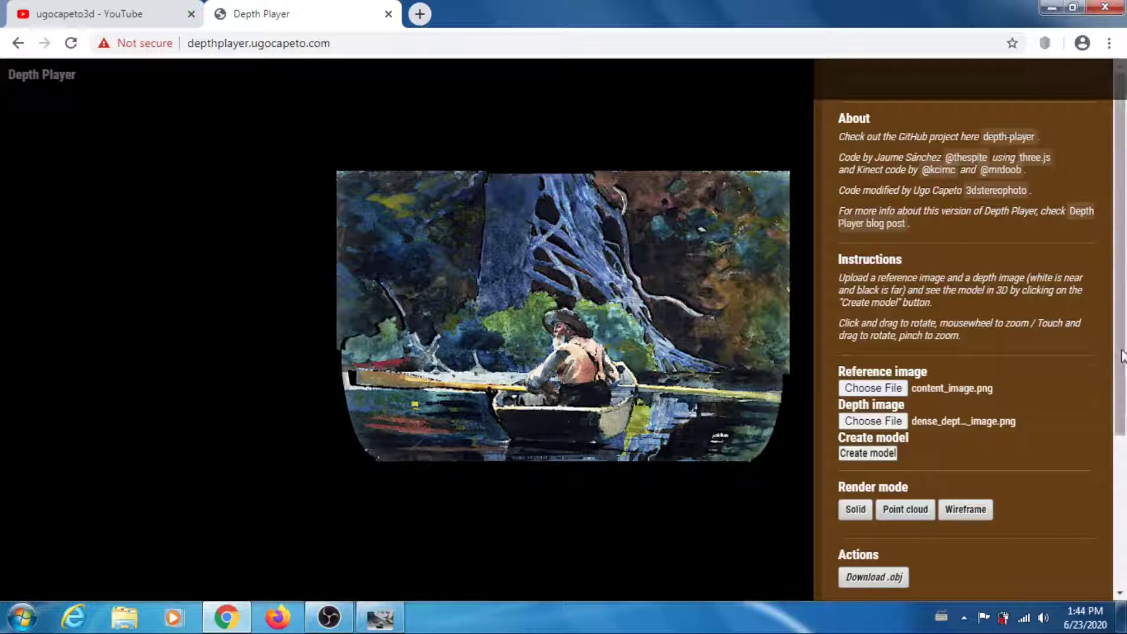
Step: Scroll to Depth Player's Settings: focal distance 10, near plane 5, far plane 20, downsampling 2
{"action": "scroll", "coordinate": [1124, 398], "scroll_direction": "down", "scroll_amount": 2}
{"action": "scroll", "coordinate": [1124, 398], "scroll_direction": "down", "scroll_amount": 3}
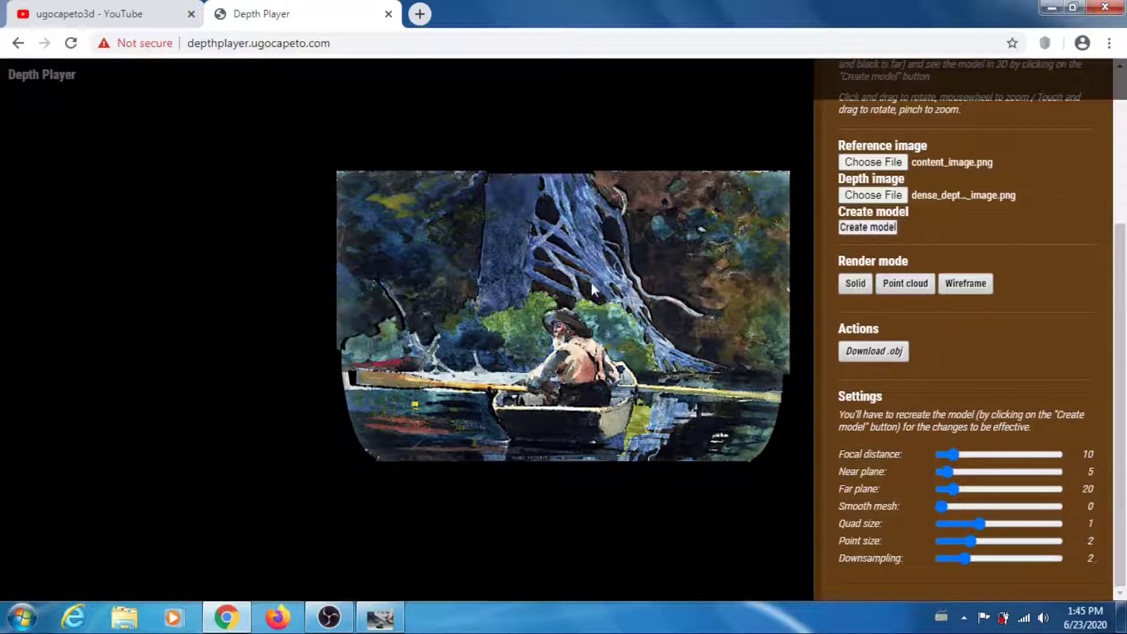
Step: Rotate the 3D painting through tilted, frontal and steep side views to check its depth
{"action": "mouse_move", "coordinate": [545, 319]}
{"action": "left_mouse_down"}
{"action": "mouse_move", "coordinate": [576, 270]}
{"action": "mouse_move", "coordinate": [467, 238]}
{"action": "mouse_move", "coordinate": [717, 374]}
{"action": "mouse_move", "coordinate": [654, 329]}
{"action": "mouse_move", "coordinate": [685, 332]}
{"action": "mouse_move", "coordinate": [547, 273]}
{"action": "mouse_move", "coordinate": [716, 360]}
{"action": "mouse_move", "coordinate": [777, 410]}
{"action": "mouse_move", "coordinate": [804, 390]}
{"action": "mouse_move", "coordinate": [829, 340]}
{"action": "mouse_move", "coordinate": [826, 308]}
{"action": "mouse_move", "coordinate": [728, 322]}
{"action": "mouse_move", "coordinate": [675, 270]}
{"action": "mouse_move", "coordinate": [422, 272]}
{"action": "mouse_move", "coordinate": [350, 288]}
{"action": "mouse_move", "coordinate": [543, 388]}
{"action": "mouse_move", "coordinate": [466, 346]}
{"action": "mouse_move", "coordinate": [489, 304]}
{"action": "mouse_move", "coordinate": [488, 238]}
{"action": "mouse_move", "coordinate": [490, 329]}
{"action": "mouse_move", "coordinate": [527, 328]}
{"action": "mouse_move", "coordinate": [498, 381]}
{"action": "mouse_move", "coordinate": [709, 394]}
{"action": "mouse_move", "coordinate": [706, 414]}
{"action": "mouse_move", "coordinate": [685, 416]}
{"action": "mouse_move", "coordinate": [622, 323]}
{"action": "left_mouse_up"}
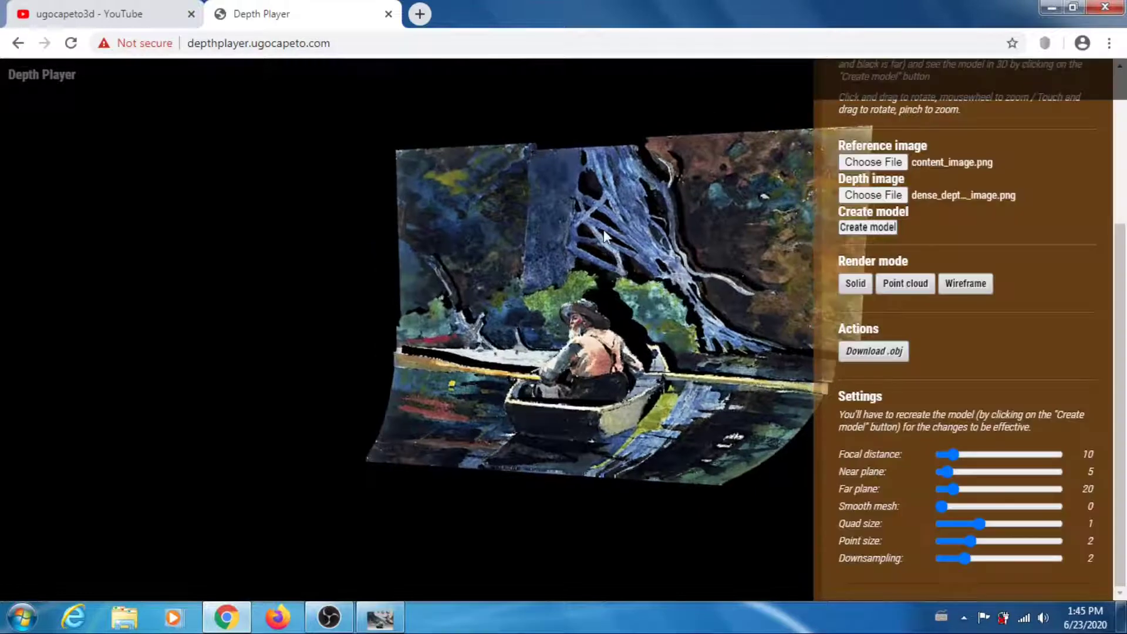
{"action": "mouse_move", "coordinate": [551, 233]}
{"action": "left_mouse_down"}
{"action": "mouse_move", "coordinate": [492, 221]}
{"action": "mouse_move", "coordinate": [439, 241]}
{"action": "mouse_move", "coordinate": [455, 262]}
{"action": "left_mouse_up"}
{"action": "left_click", "coordinate": [455, 262]}
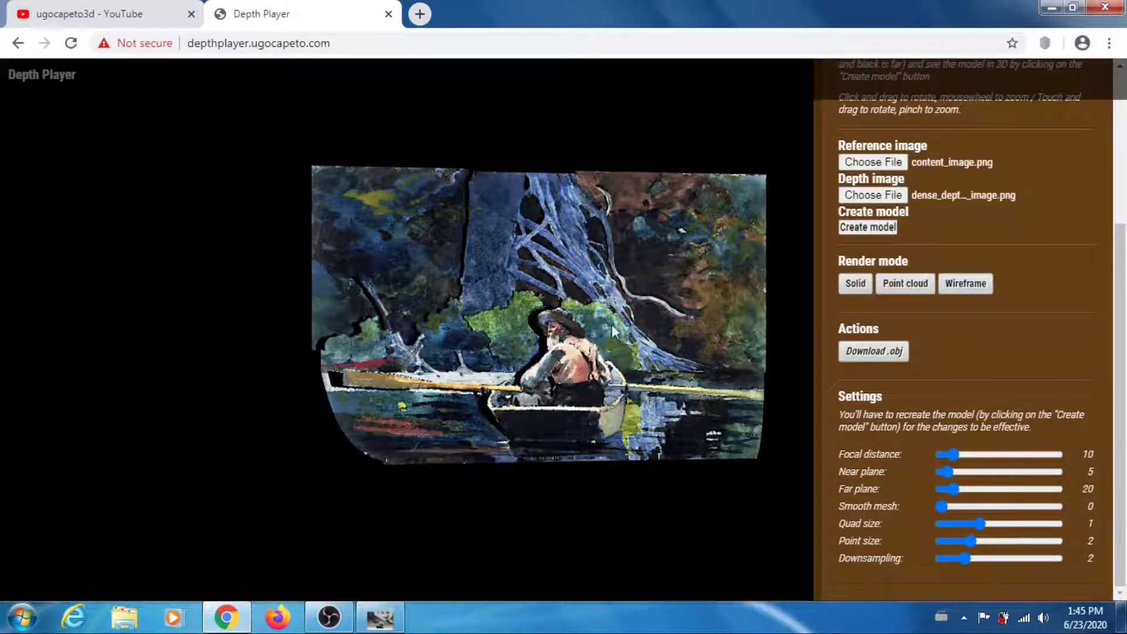
{"action": "mouse_move", "coordinate": [597, 318]}
{"action": "left_mouse_down"}
{"action": "mouse_move", "coordinate": [337, 276]}
{"action": "mouse_move", "coordinate": [568, 276]}
{"action": "mouse_move", "coordinate": [799, 296]}
{"action": "mouse_move", "coordinate": [548, 221]}
{"action": "mouse_move", "coordinate": [443, 244]}
{"action": "mouse_move", "coordinate": [426, 283]}
{"action": "mouse_move", "coordinate": [447, 308]}
{"action": "mouse_move", "coordinate": [604, 284]}
{"action": "left_mouse_up"}
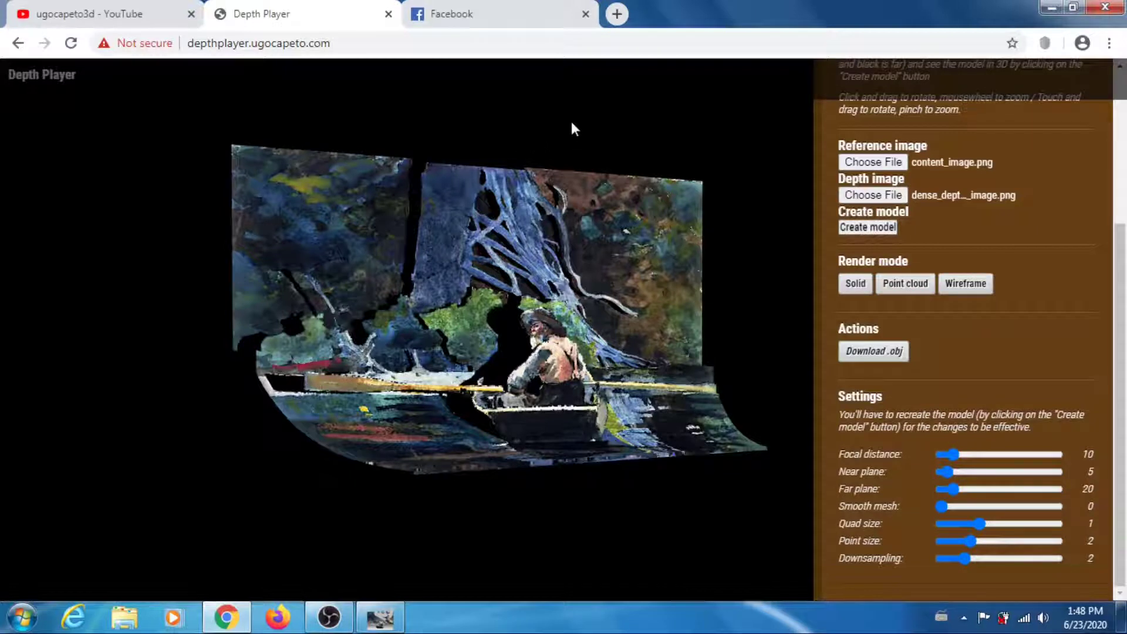
Step: From the Facebook feed, start a Photo/Video post and select content_image plus content_image_depth
{"action": "left_click", "coordinate": [487, 21]}
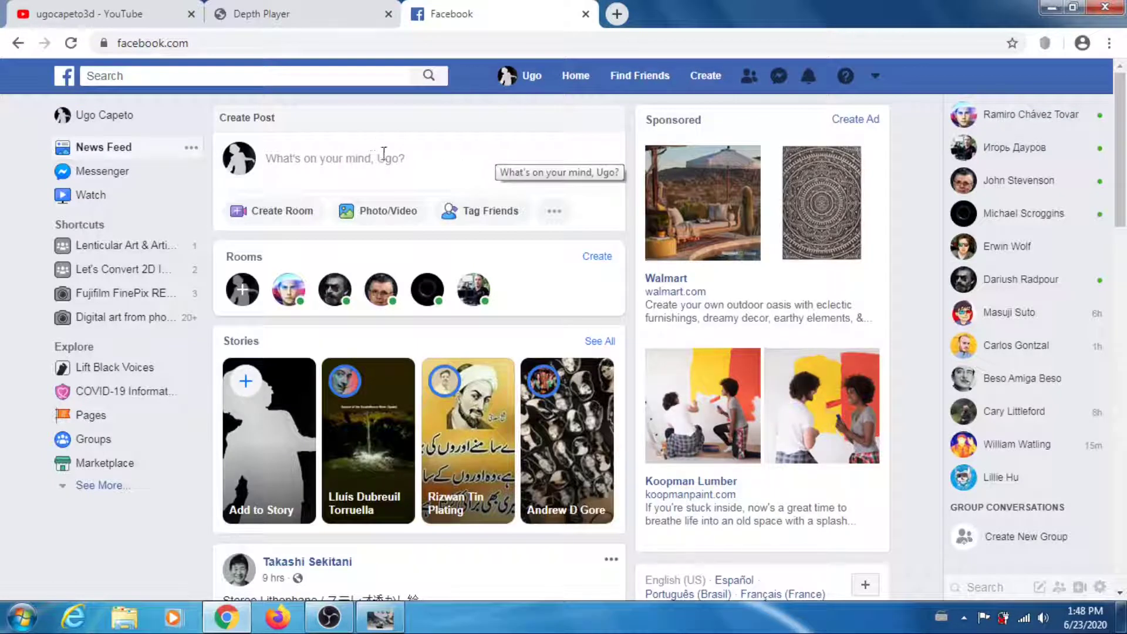
{"action": "left_click", "coordinate": [378, 220]}
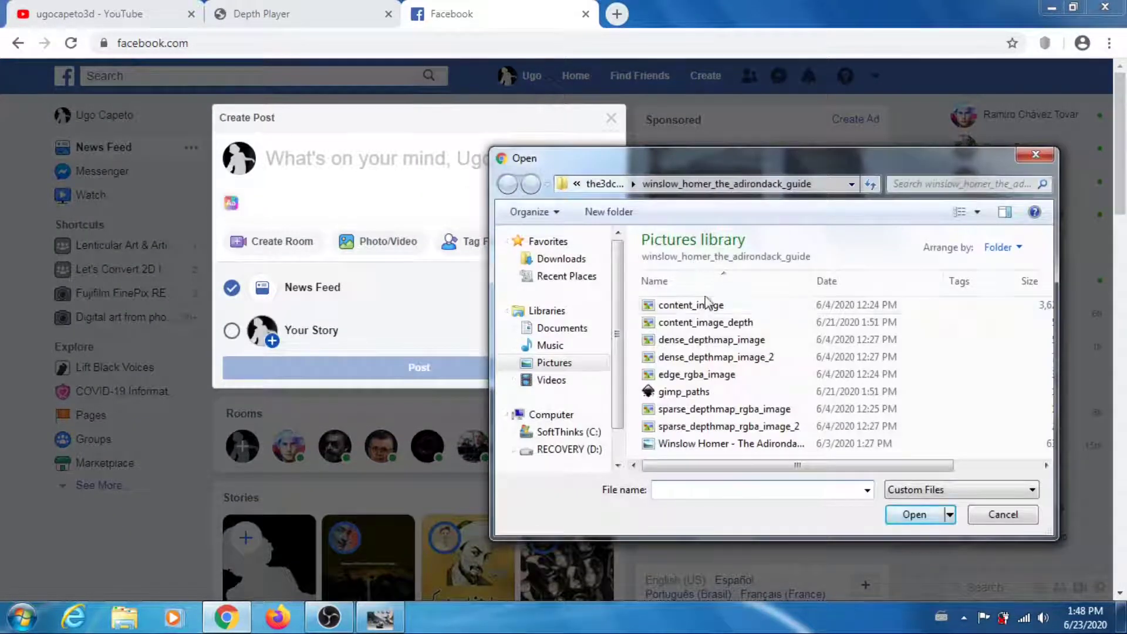
{"action": "left_click", "coordinate": [704, 306]}
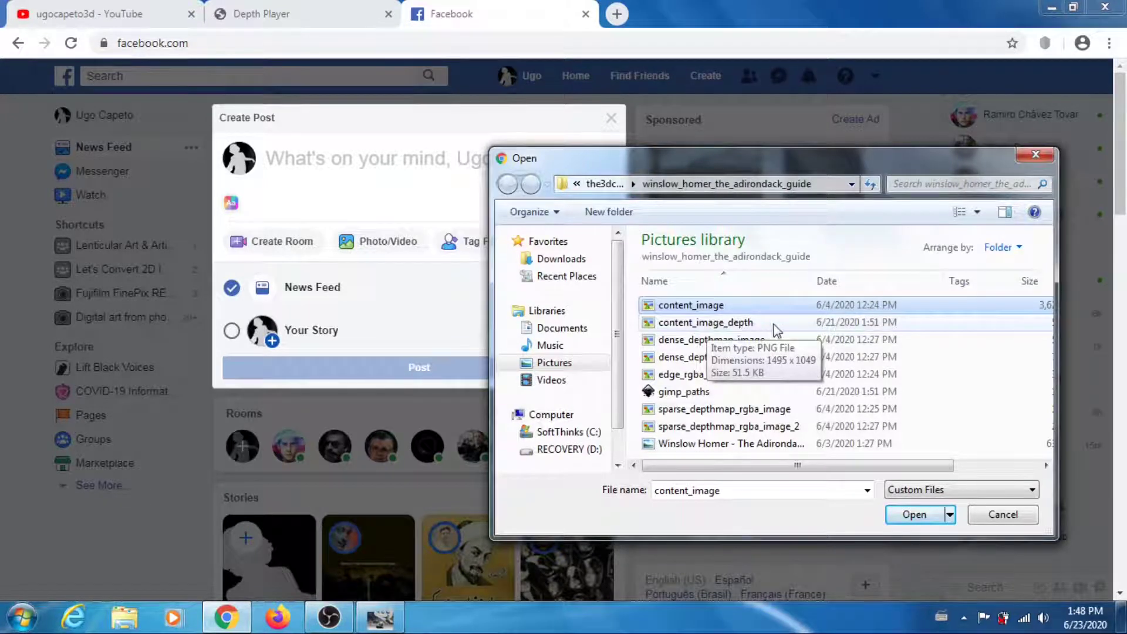
{"action": "left_click", "coordinate": [726, 323], "text": "ctrl"}
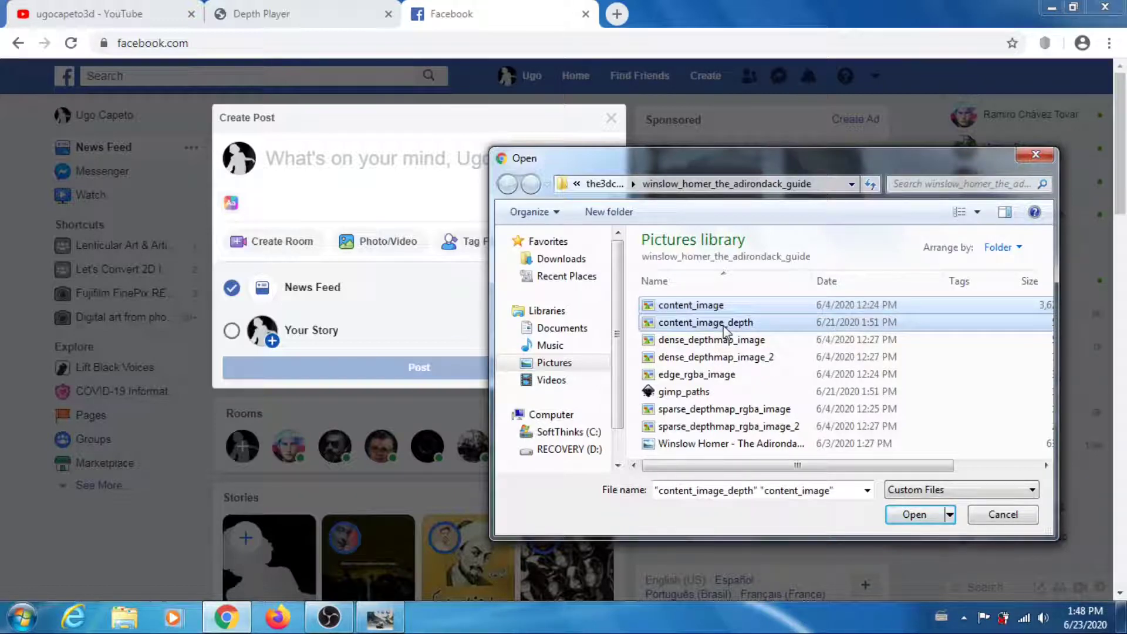
Step: Upload the two selected images so the draft shows a 3D Photo preview
{"action": "left_click", "coordinate": [914, 515]}
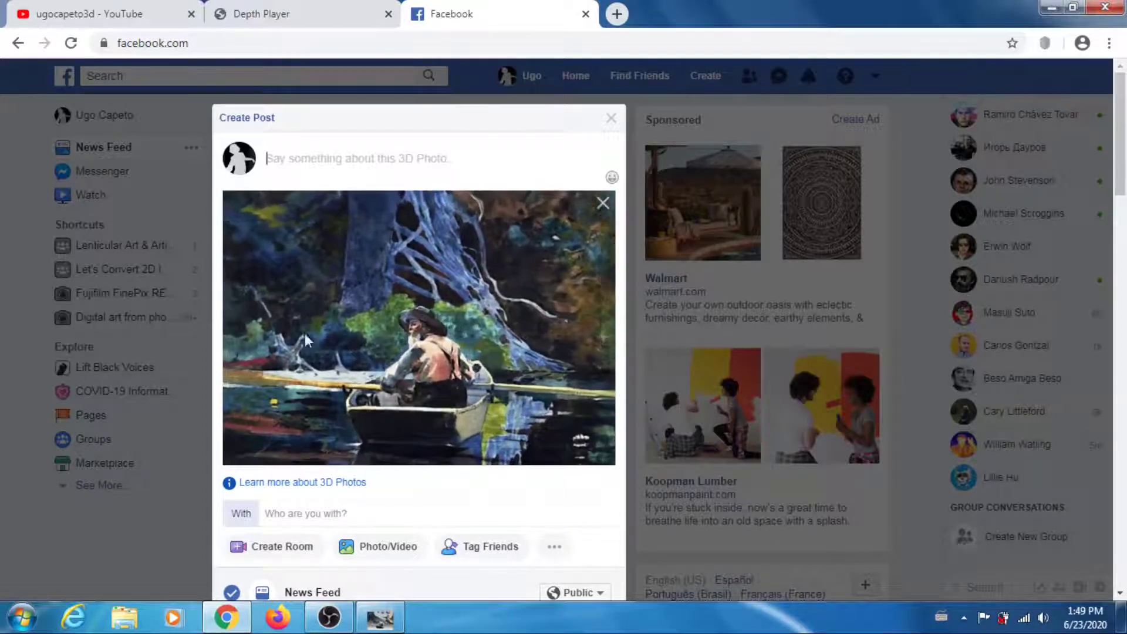
Step: Remove the 3D photo from the Facebook draft and close the empty Create Post dialog
{"action": "left_click", "coordinate": [603, 205]}
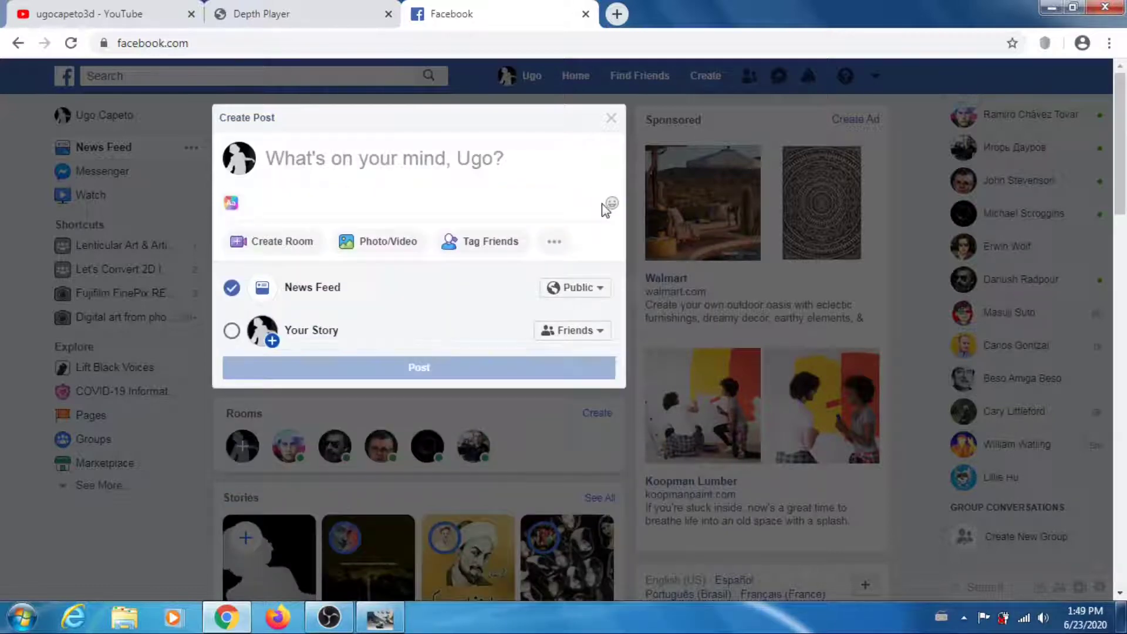
{"action": "left_click", "coordinate": [611, 120]}
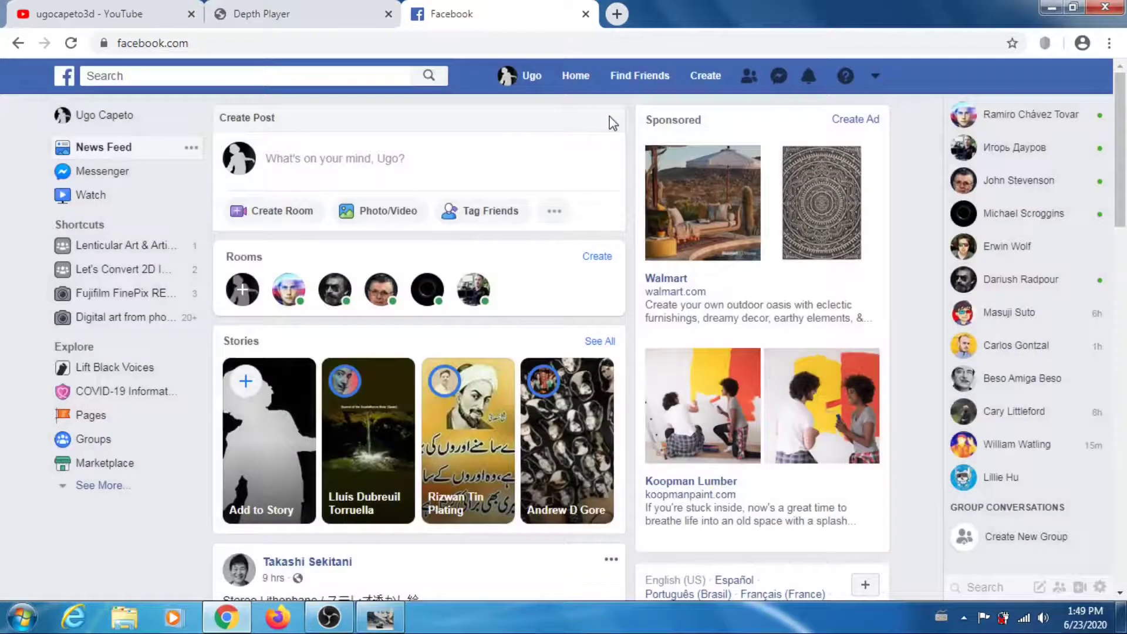